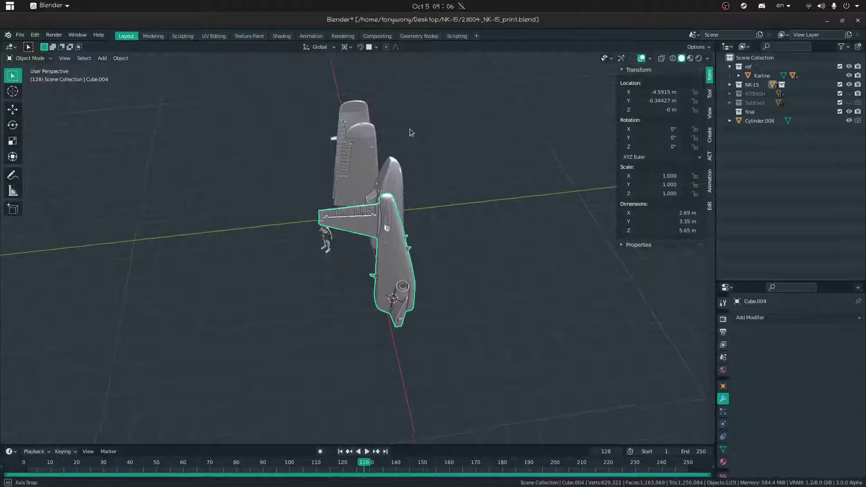
# Hide the ref collection and save the blend file
pyautogui.click(849, 66)
pyautogui.moveTo(333, 81); pyautogui.dragTo(297, 85, button='middle')
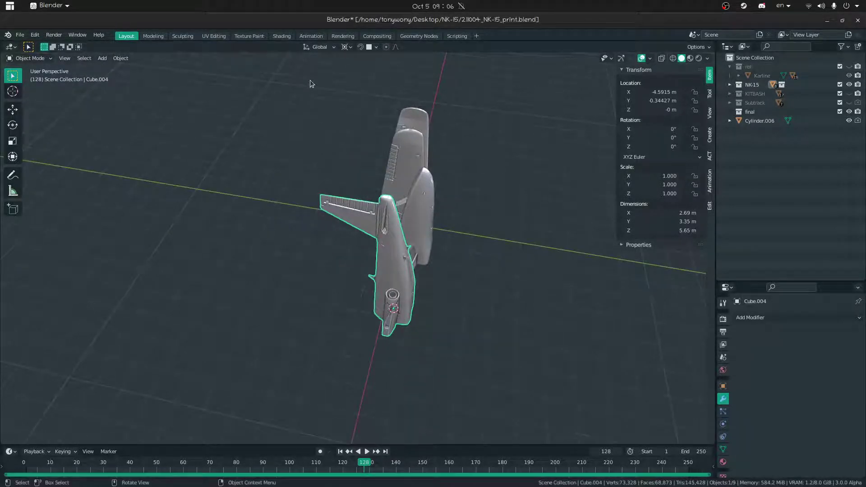
pyautogui.hotkey('ctrl', 's')
# Export all visible aircraft parts as STL over the existing NK-15_print.stl, and save the blend file
pyautogui.press('a')
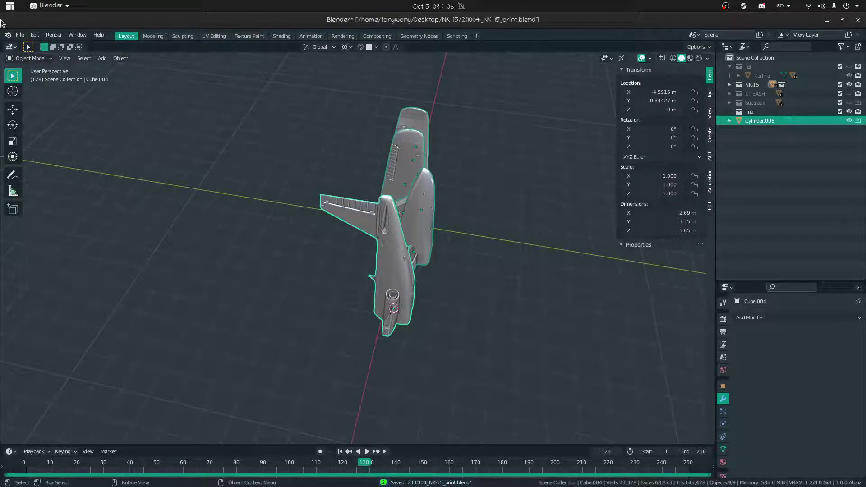
pyautogui.click(20, 35)
pyautogui.moveTo(63, 171)
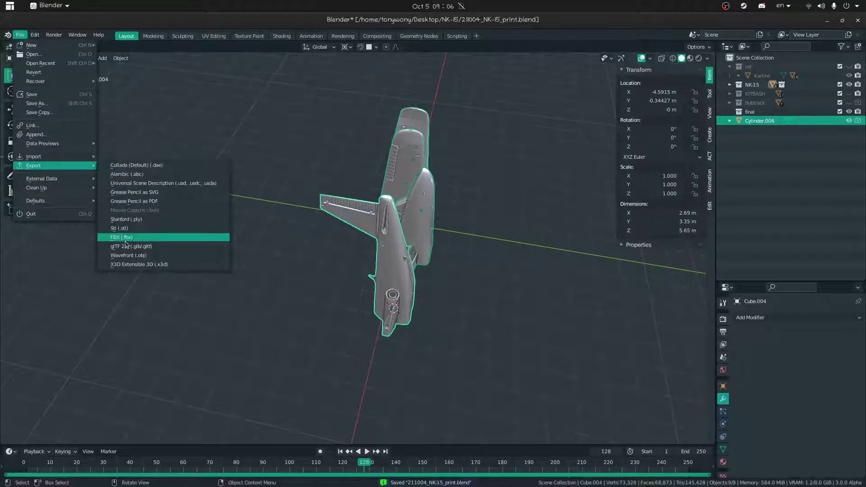
pyautogui.click(121, 228)
pyautogui.click(345, 74)
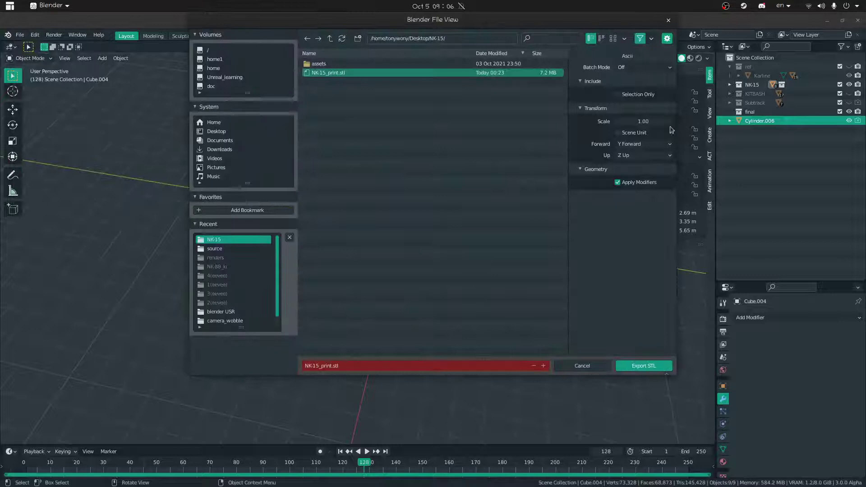
pyautogui.click(638, 367)
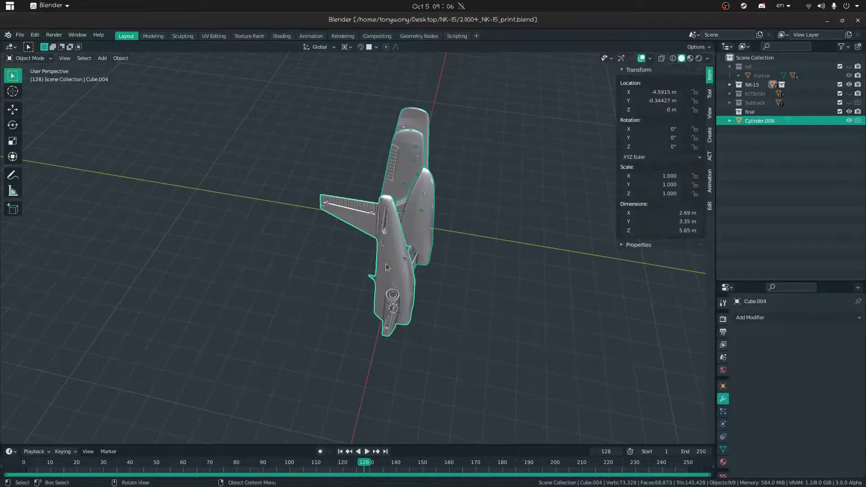
pyautogui.hotkey('ctrl', 's')
# Switch to FlashPrint and maximize its window
pyautogui.press('super')
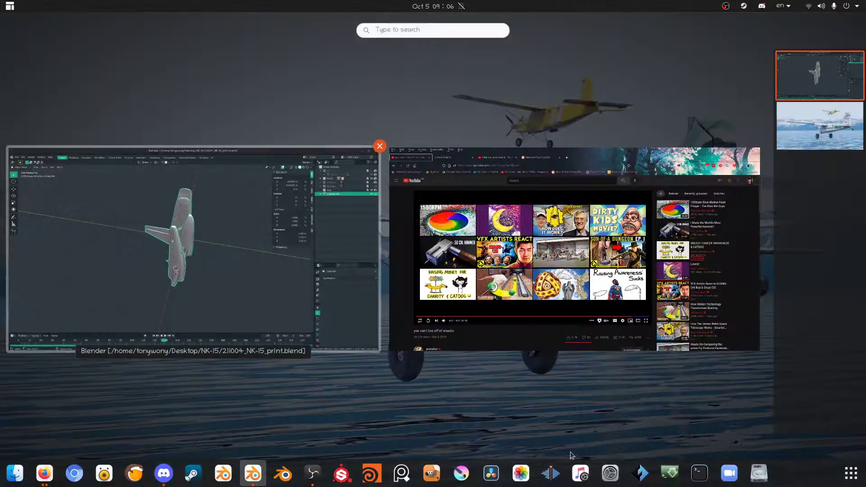
pyautogui.click(637, 477)
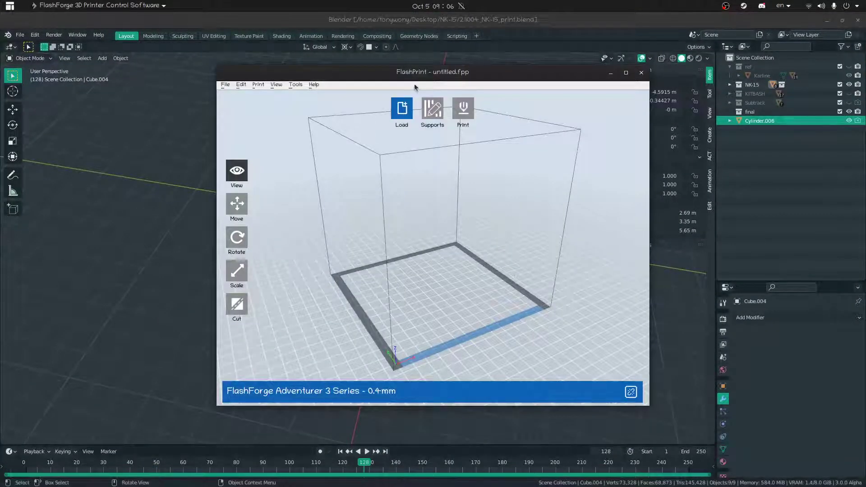
pyautogui.moveTo(414, 83); pyautogui.dragTo(505, 6)
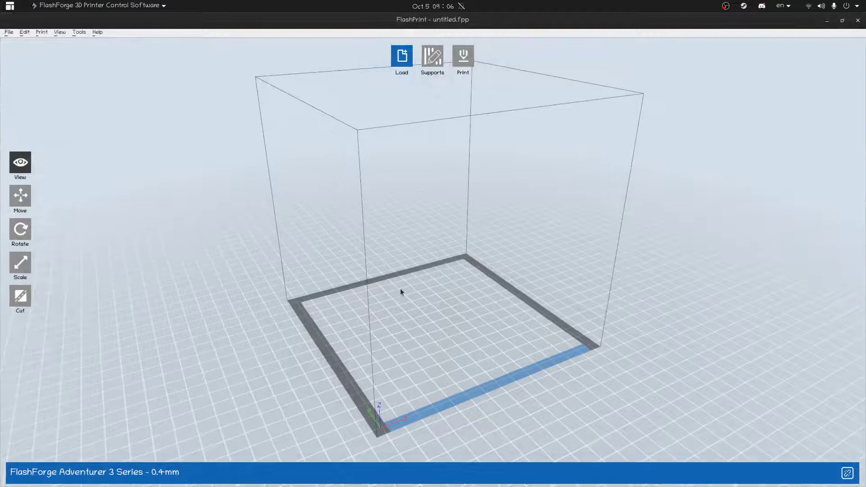
pyautogui.moveTo(344, 288); pyautogui.dragTo(252, 280)
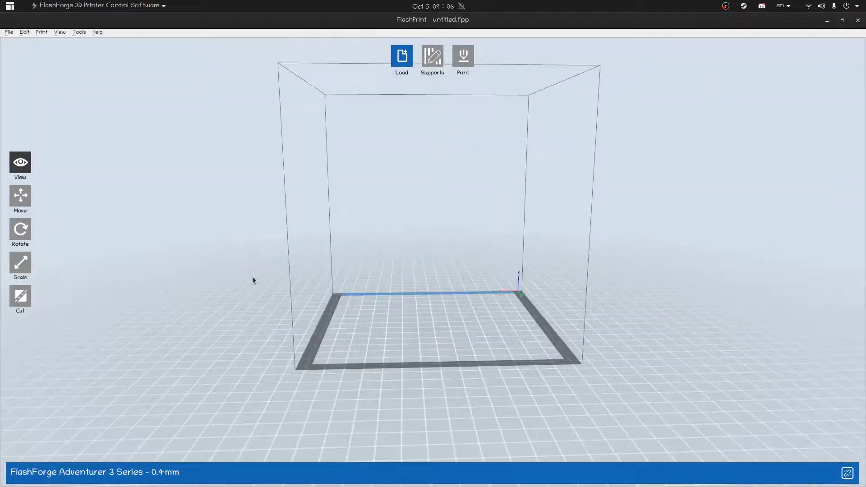
# Load NK-15_print.stl from the NK-15 folder on the Desktop, place it on the platform and repair the model
pyautogui.click(401, 56)
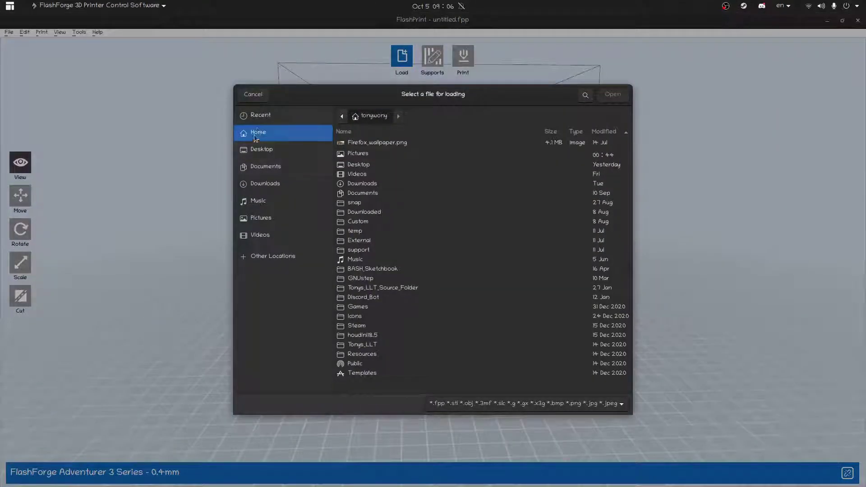
pyautogui.click(260, 150)
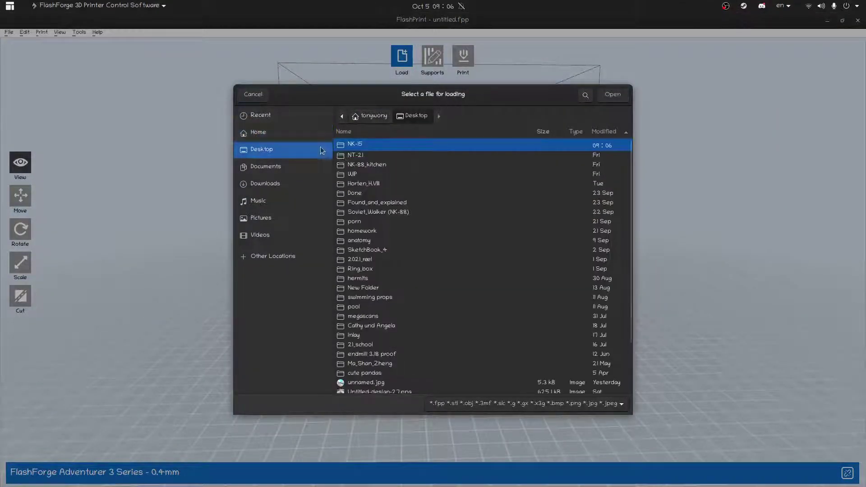
pyautogui.doubleClick(365, 143)
pyautogui.click(368, 154)
pyautogui.doubleClick(367, 153)
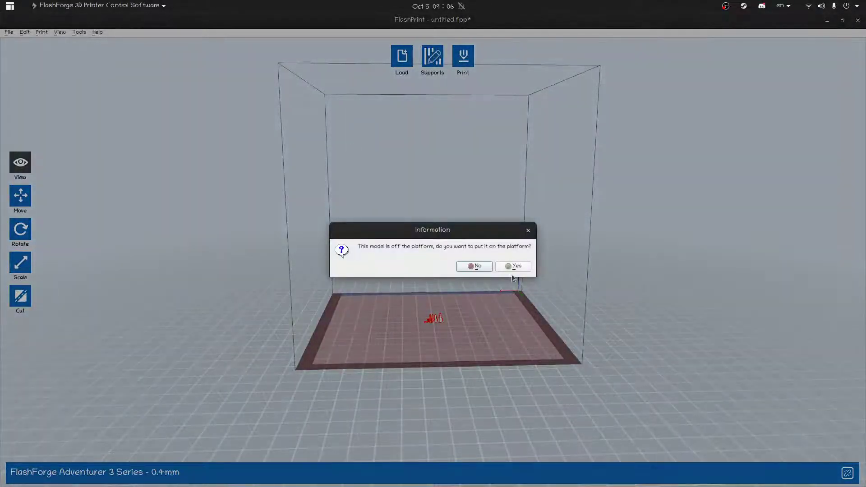
pyautogui.click(513, 266)
pyautogui.click(388, 267)
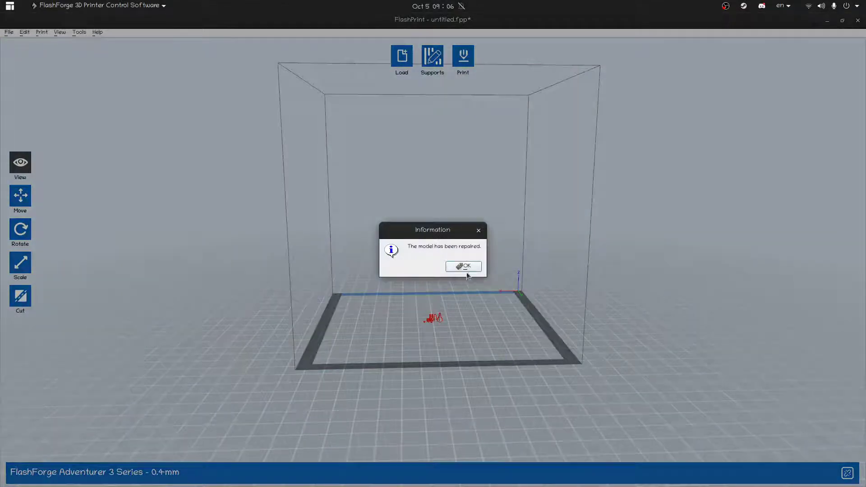
pyautogui.click(465, 266)
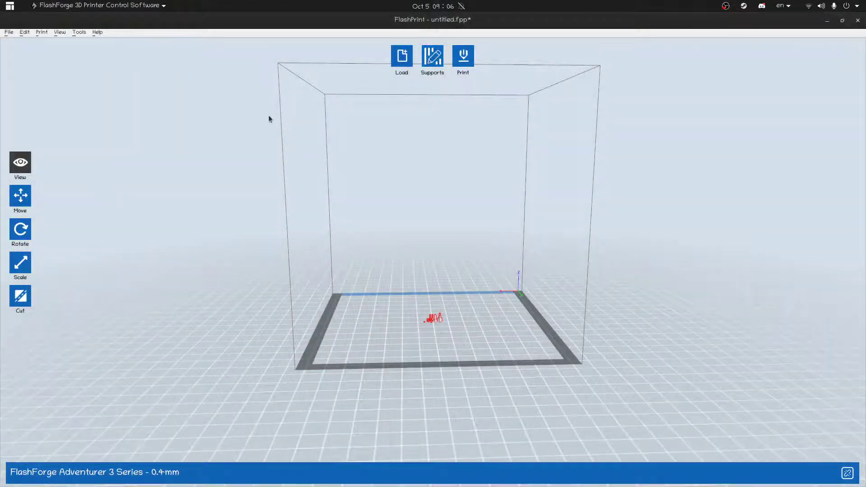
# Scale the whole model up uniformly so its tallest part nearly fills the height of the build volume
pyautogui.scroll(3, 460, 363)
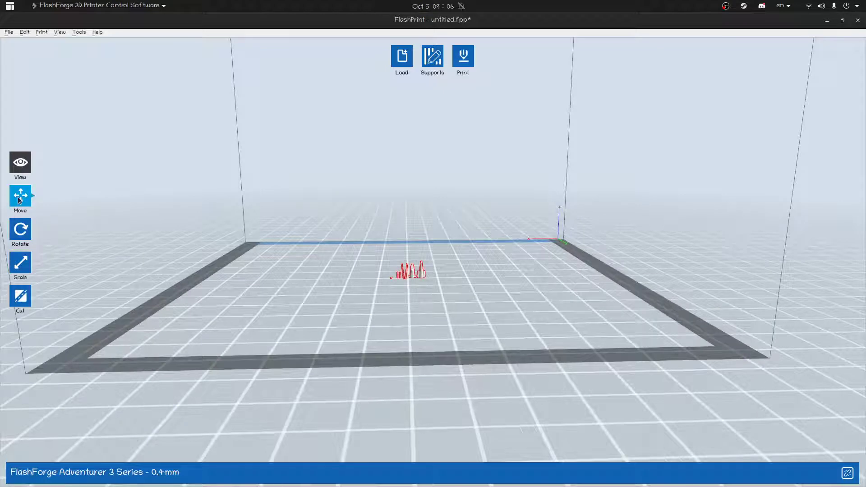
pyautogui.click(21, 263)
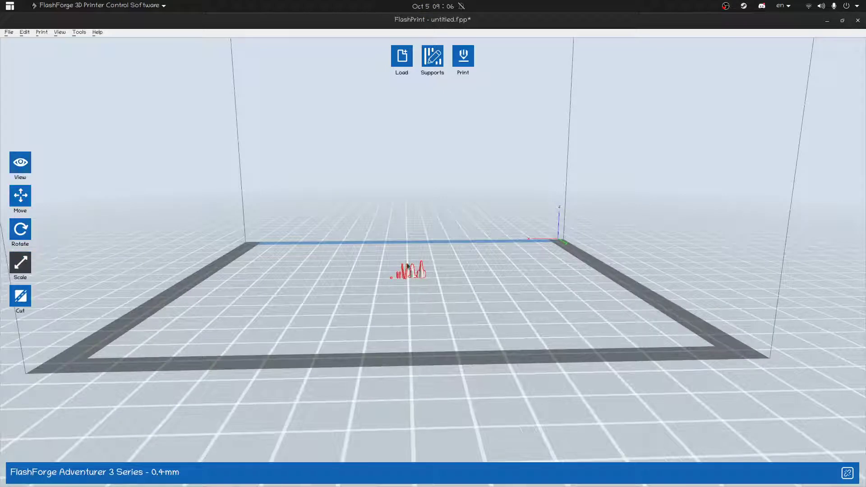
pyautogui.moveTo(412, 277); pyautogui.dragTo(451, 212)
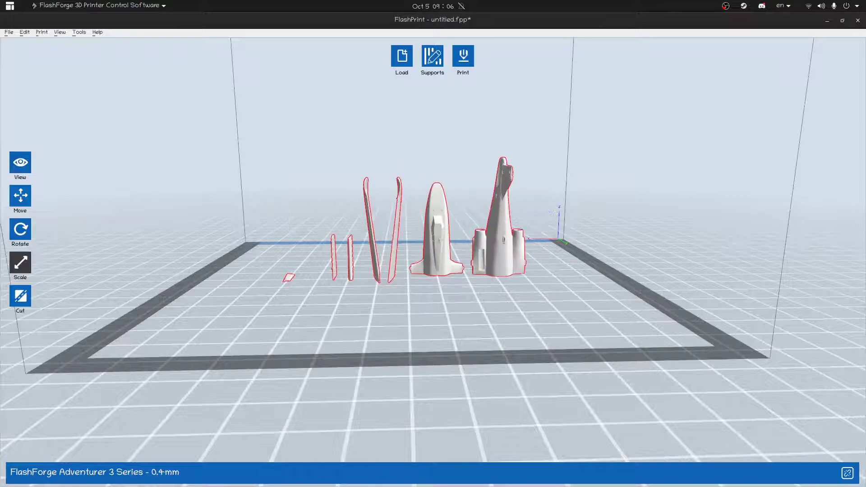
pyautogui.moveTo(347, 267); pyautogui.dragTo(410, 364)
pyautogui.moveTo(410, 364); pyautogui.dragTo(411, 388, button='right')
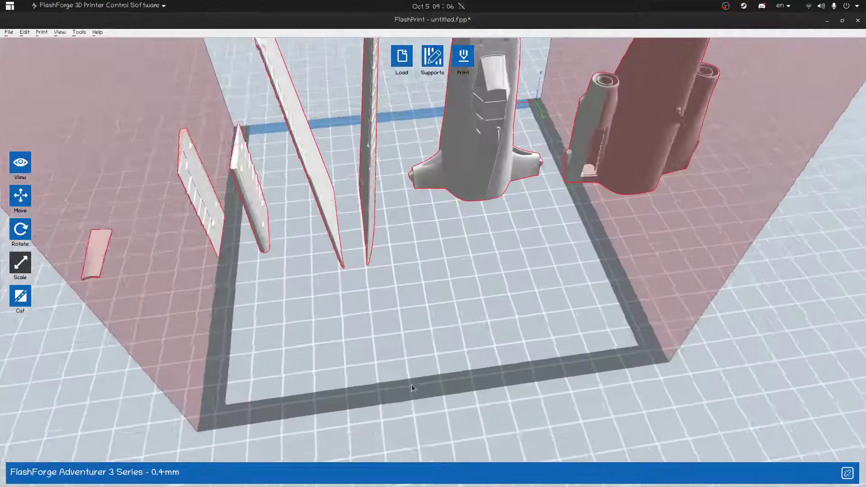
pyautogui.scroll(-7, 413, 359)
pyautogui.moveTo(531, 382); pyautogui.dragTo(539, 363, button='right')
pyautogui.moveTo(361, 270); pyautogui.dragTo(328, 314)
pyautogui.moveTo(339, 257); pyautogui.dragTo(336, 249)
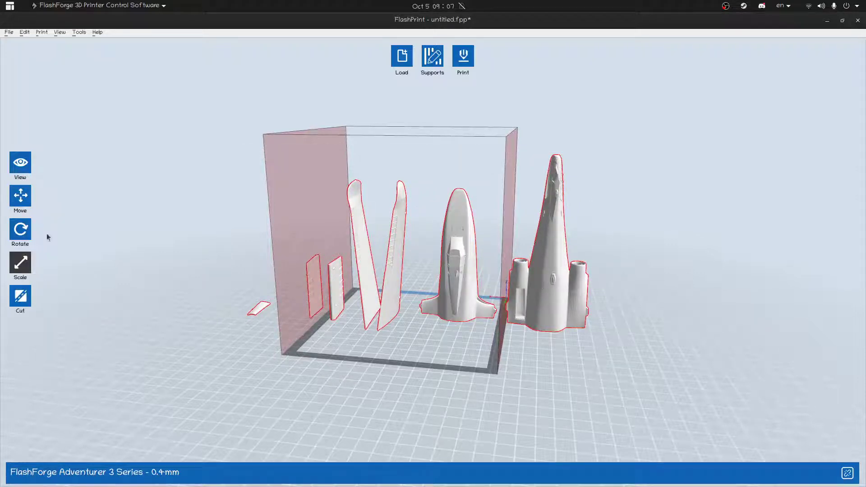
pyautogui.click(20, 295)
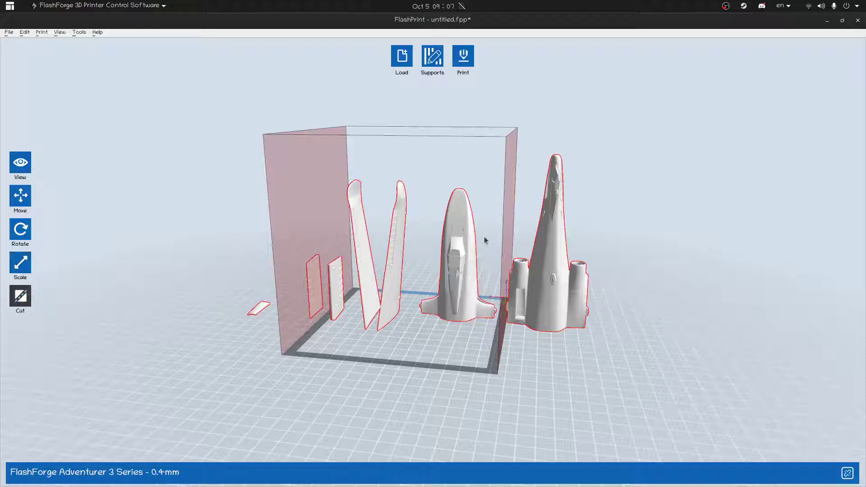
pyautogui.moveTo(397, 404); pyautogui.dragTo(328, 254)
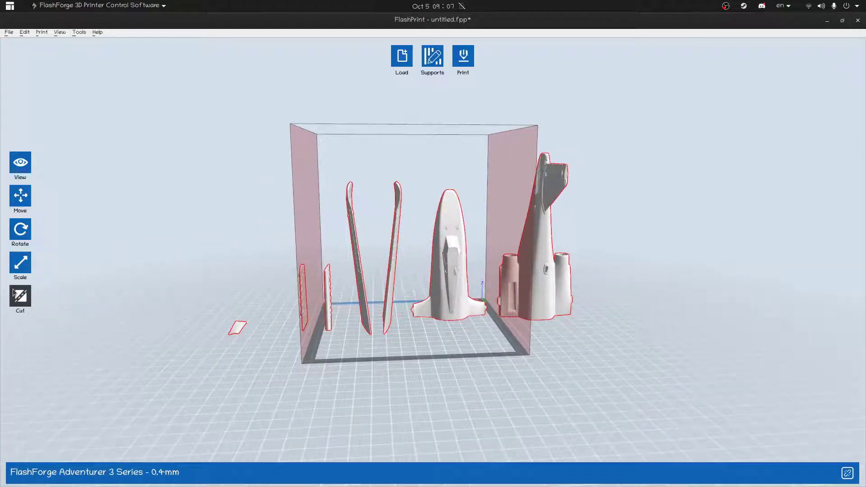
pyautogui.click(25, 301)
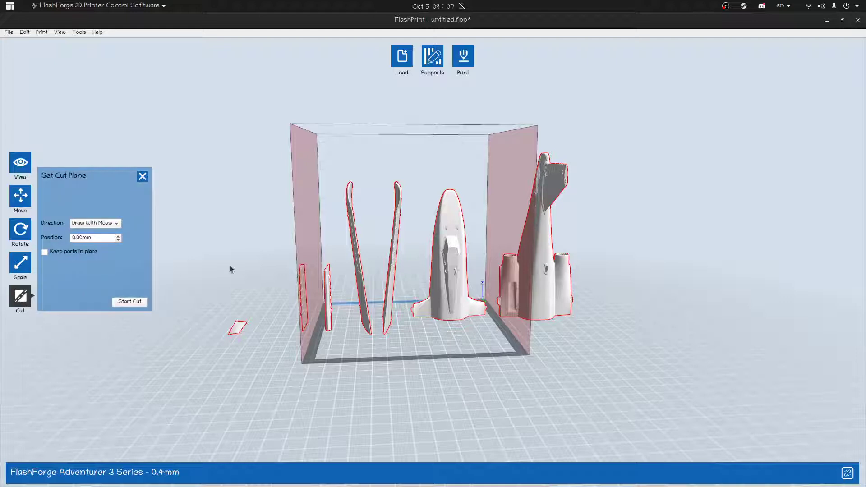
pyautogui.click(334, 200)
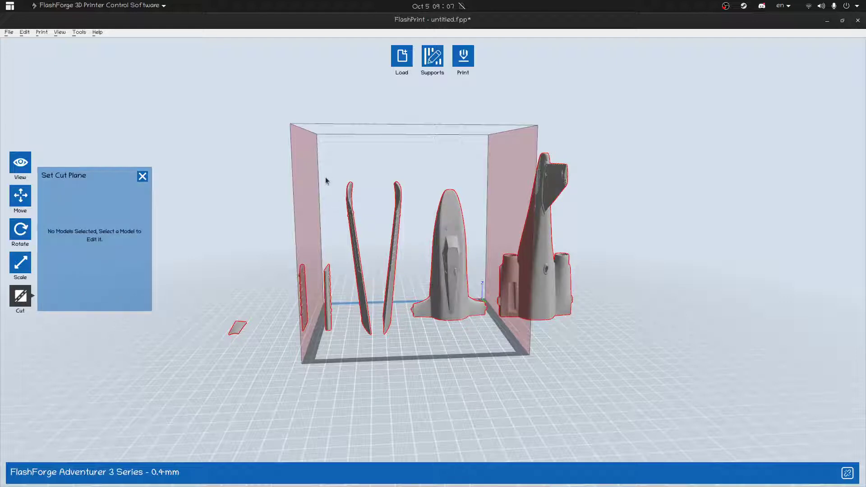
pyautogui.click(23, 298)
pyautogui.hotkey('ctrl', 'a')
pyautogui.moveTo(338, 253); pyautogui.dragTo(358, 387)
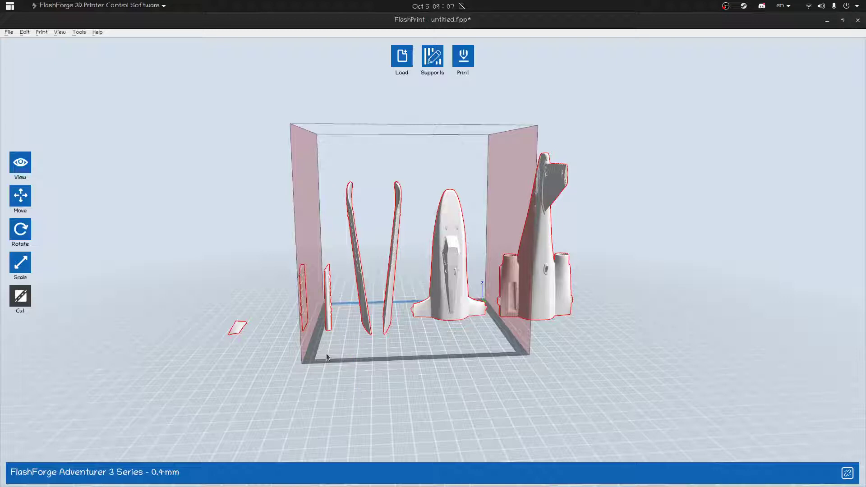
# Cut the model along a hand-drawn slanted plane between the small flat pieces and the two long wings
pyautogui.click(20, 195)
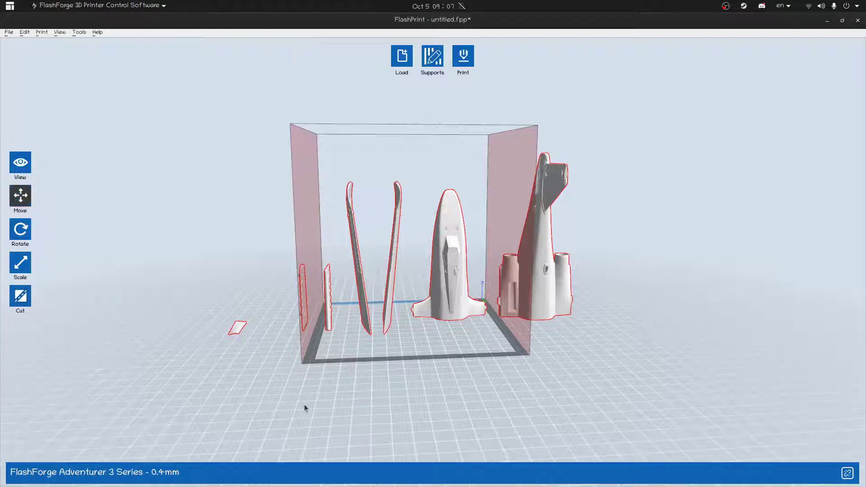
pyautogui.moveTo(326, 322)
pyautogui.mouseDown()
pyautogui.moveTo(331, 337)
pyautogui.moveTo(324, 317)
pyautogui.mouseUp()
pyautogui.click(20, 295)
pyautogui.click(353, 229)
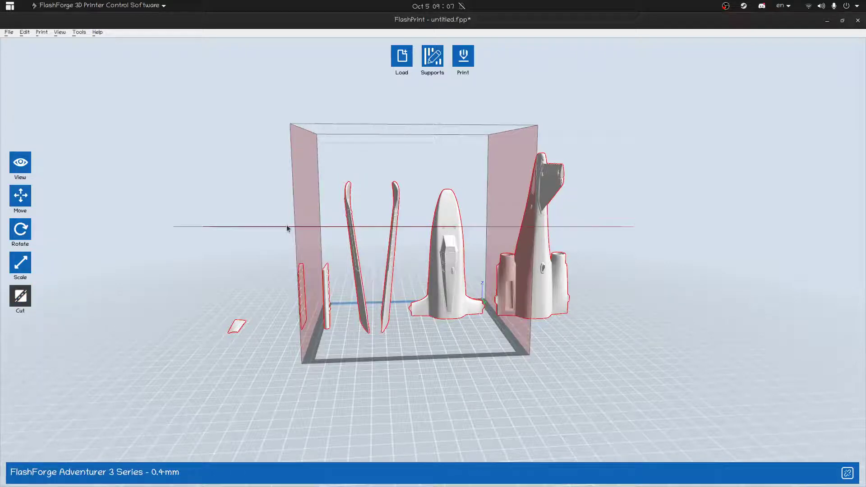
pyautogui.moveTo(275, 226); pyautogui.dragTo(310, 244)
pyautogui.moveTo(316, 172); pyautogui.dragTo(354, 373)
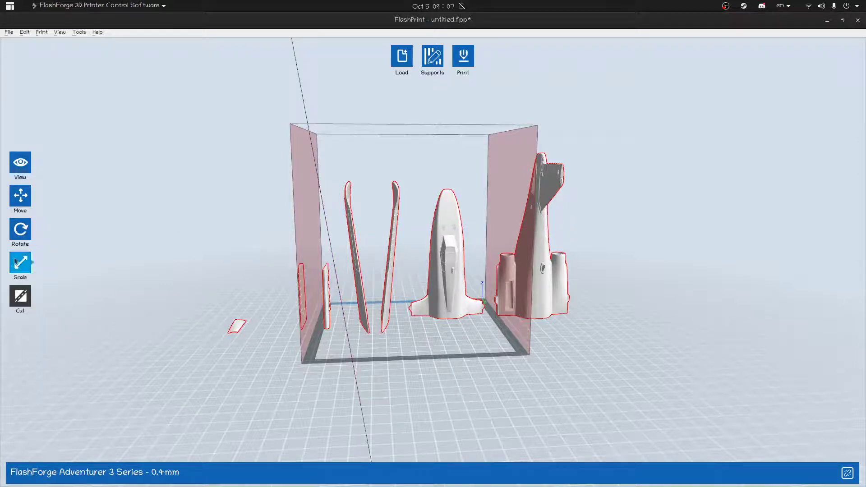
pyautogui.click(23, 298)
pyautogui.click(120, 302)
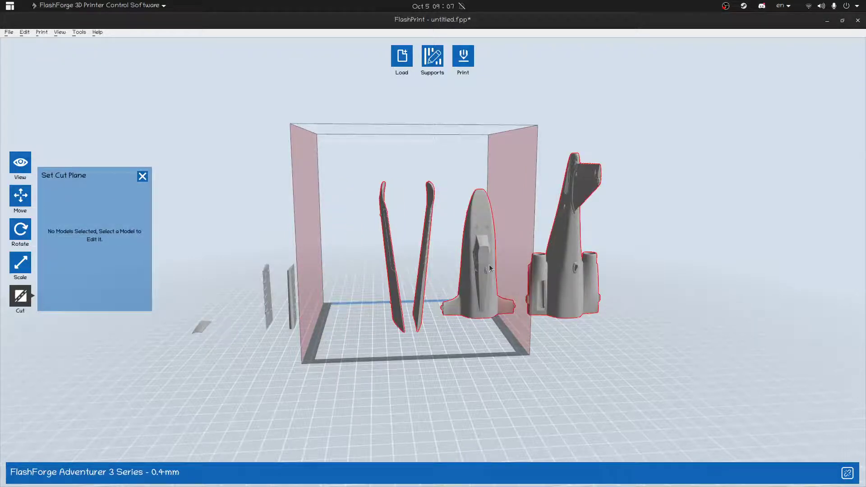
# Cut the remaining large model along a hand-drawn plane between the nose section and the twin-engine tail section
pyautogui.moveTo(240, 341); pyautogui.dragTo(544, 383)
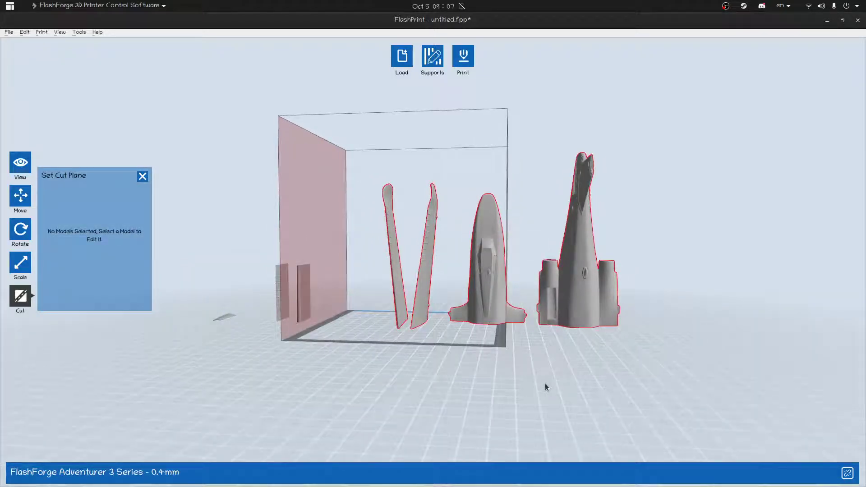
pyautogui.click(19, 301)
pyautogui.click(21, 299)
pyautogui.click(494, 288)
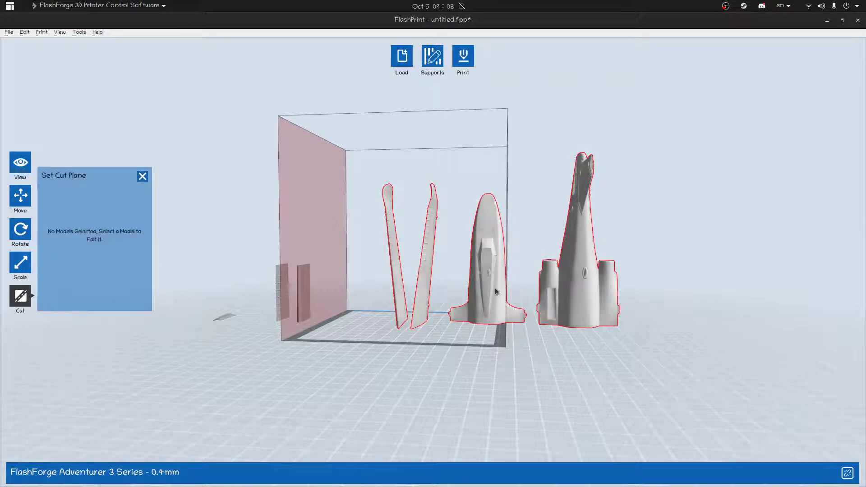
pyautogui.moveTo(514, 169); pyautogui.dragTo(538, 353)
pyautogui.click(139, 302)
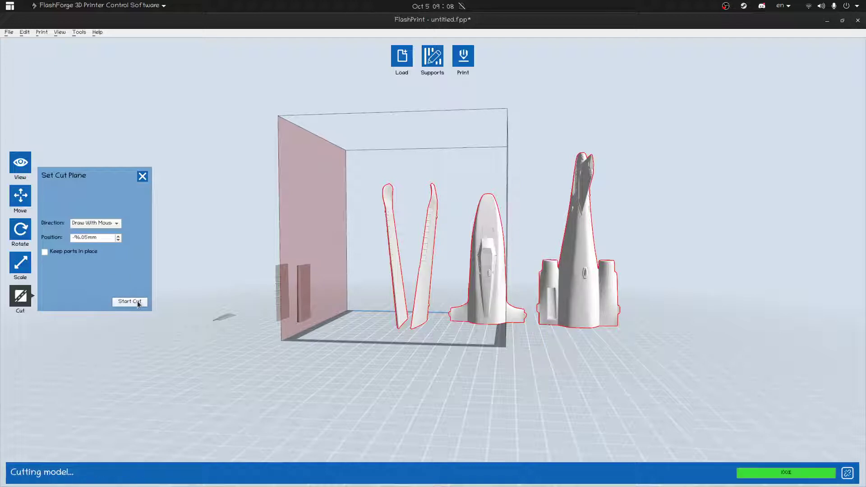
# Move the group of small flat pieces onto the build plate in front of the wings and nose section
pyautogui.click(20, 195)
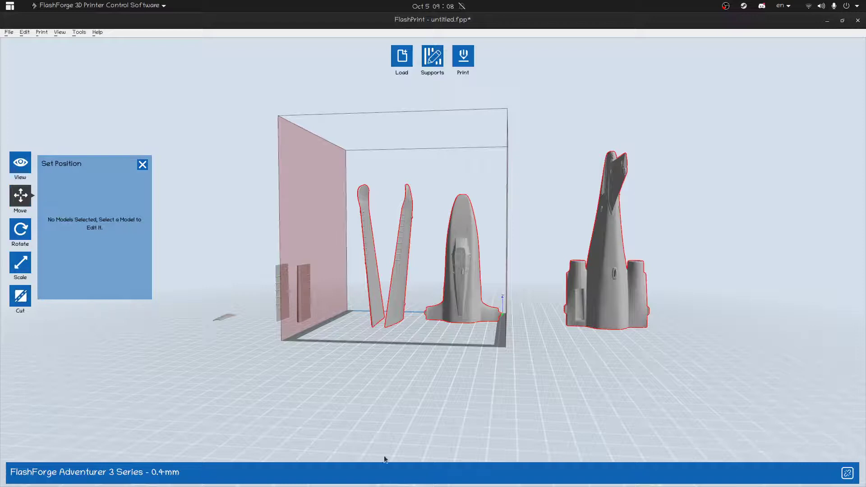
pyautogui.moveTo(358, 416); pyautogui.dragTo(367, 433)
pyautogui.click(453, 282)
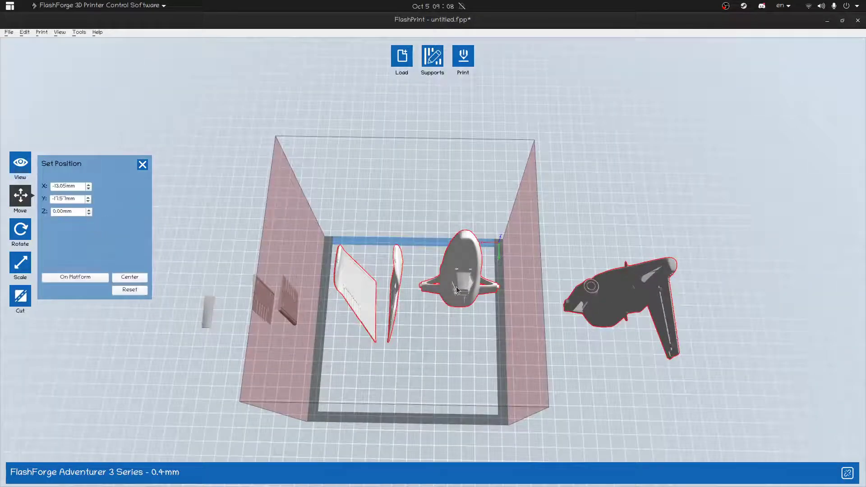
pyautogui.moveTo(290, 306); pyautogui.dragTo(438, 340)
# Move the twin-engine tail section onto the build plate beside the nose section, adjusting the spacing between the parts
pyautogui.moveTo(574, 318); pyautogui.dragTo(432, 348)
pyautogui.moveTo(532, 400); pyautogui.dragTo(659, 336, button='right')
pyautogui.click(440, 306)
pyautogui.moveTo(543, 356); pyautogui.dragTo(588, 359, button='right')
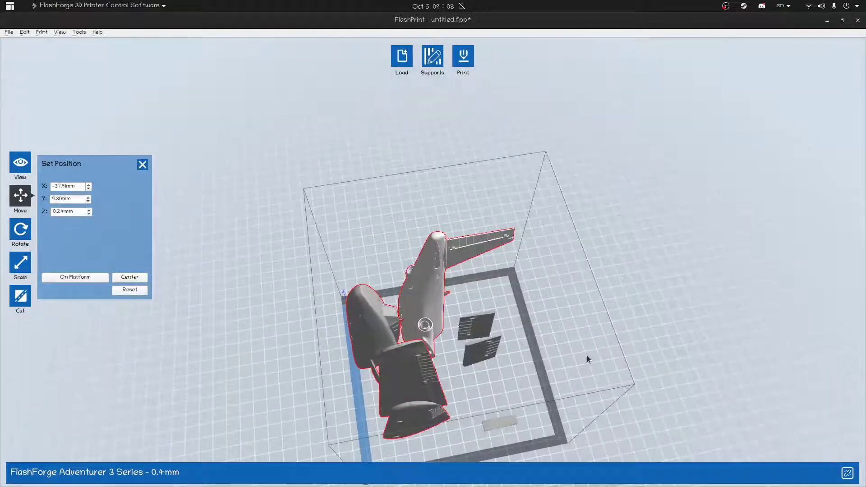
pyautogui.moveTo(459, 321); pyautogui.dragTo(467, 328, button='right')
pyautogui.moveTo(467, 328); pyautogui.dragTo(501, 333)
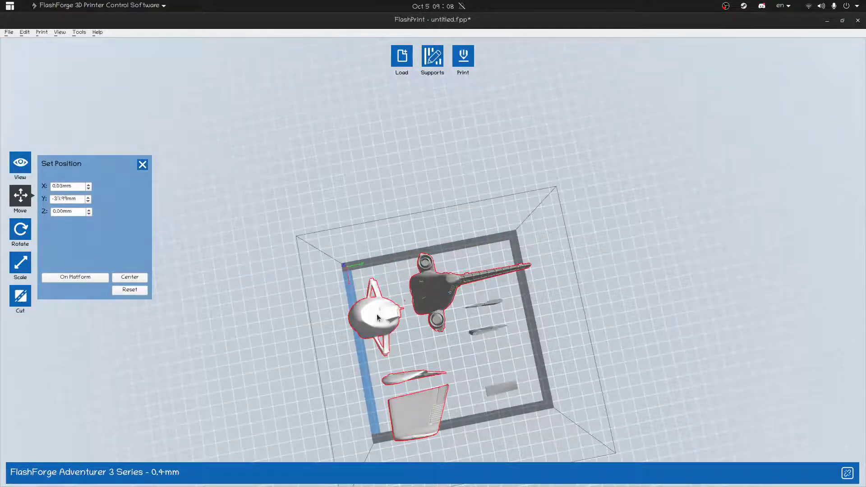
# Examine the parts on the build plate, and switch to Blender to compare them with the row of source parts
pyautogui.click(583, 378)
pyautogui.moveTo(582, 378); pyautogui.dragTo(406, 383, button='right')
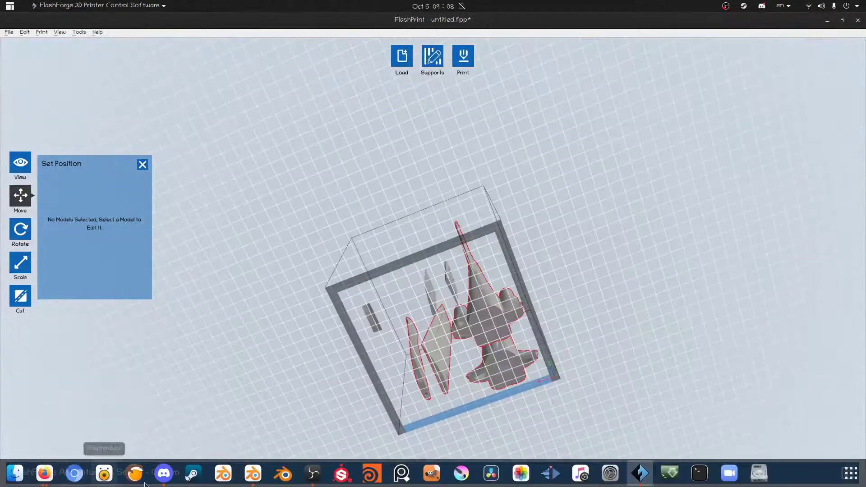
pyautogui.click(254, 481)
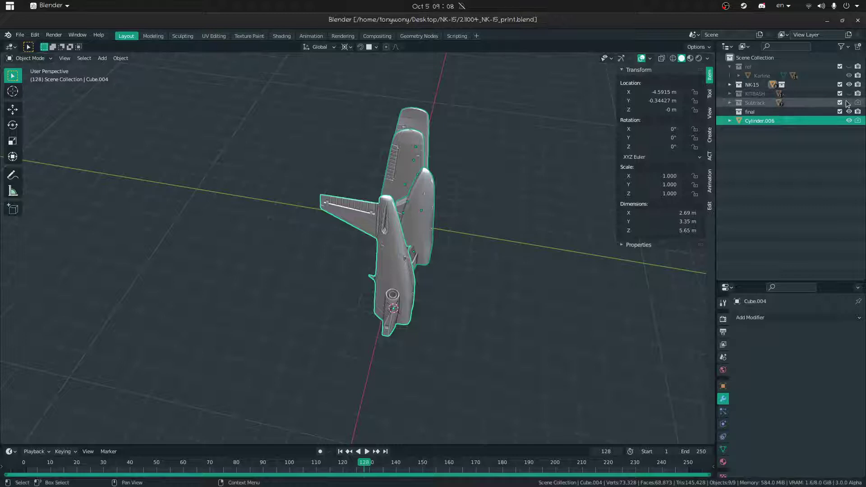
pyautogui.moveTo(479, 170); pyautogui.dragTo(348, 214, button='middle')
pyautogui.press('super')
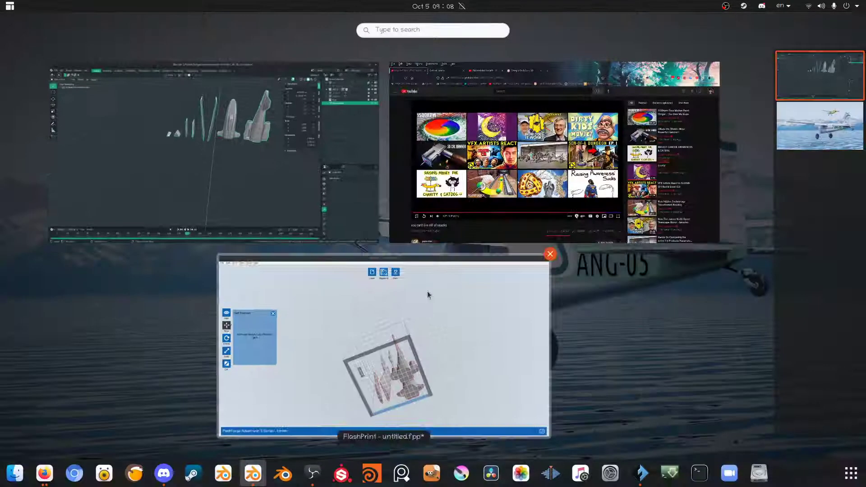
pyautogui.click(286, 217)
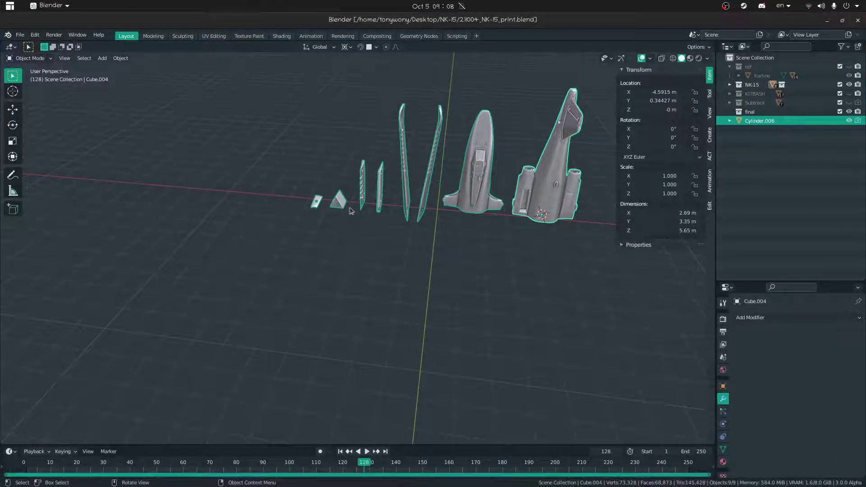
# Isolate the selection to the small wedge-shaped piece in Blender and check for its counterpart on the FlashPrint build plate
pyautogui.click(650, 59)
pyautogui.click(595, 222)
pyautogui.click(595, 221)
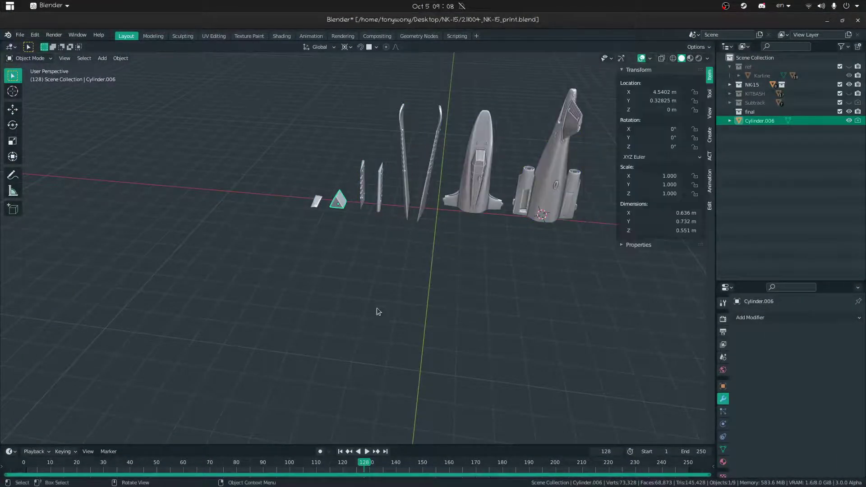
pyautogui.press('super')
pyautogui.click(329, 316)
pyautogui.moveTo(301, 336); pyautogui.dragTo(312, 367)
pyautogui.press('super')
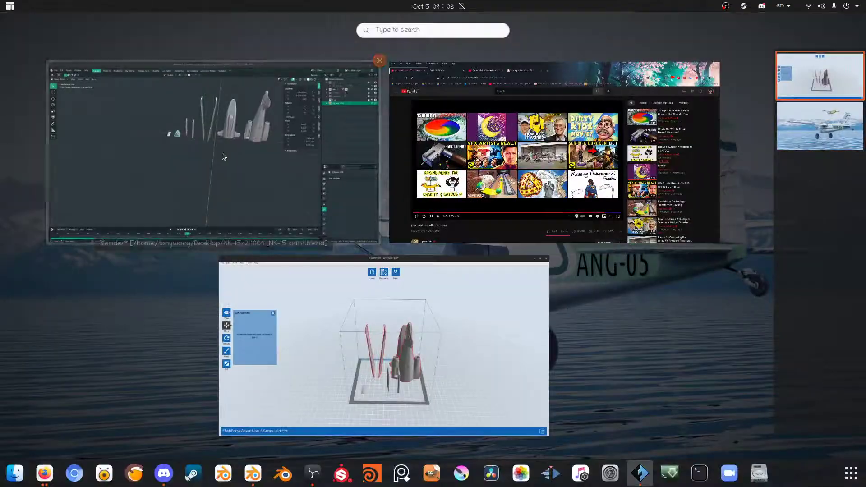
pyautogui.click(223, 153)
# Select all the aircraft parts and export only the selection as STL, overwriting NK-15_print.stl in the NK-15 folder
pyautogui.click(19, 35)
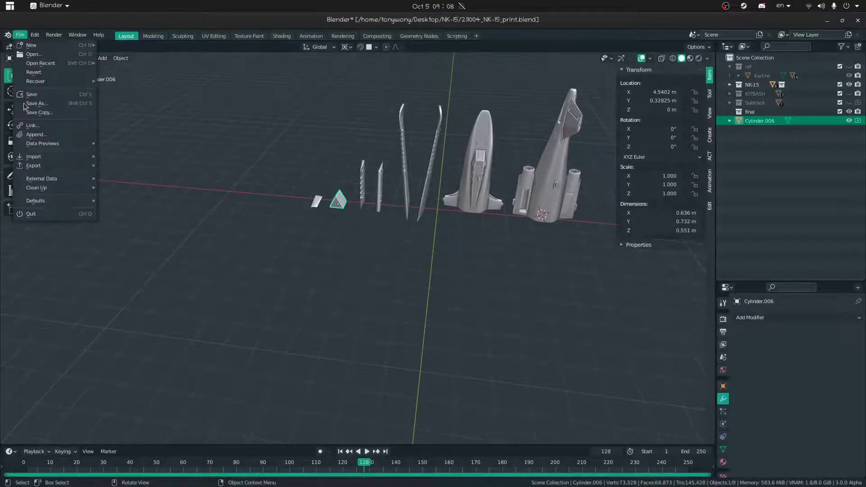
pyautogui.moveTo(36, 166)
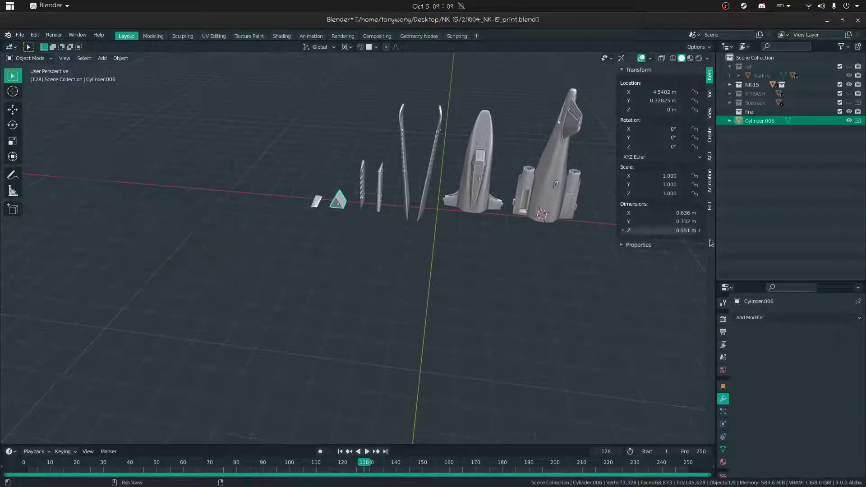
pyautogui.press('a')
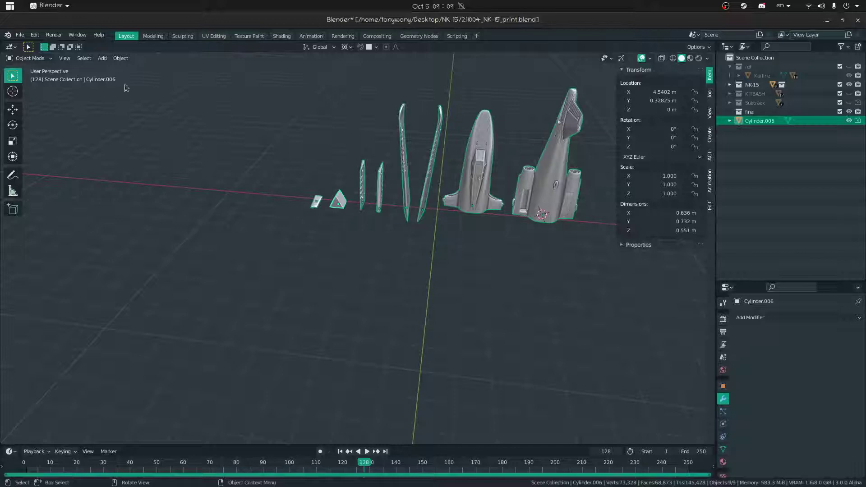
pyautogui.click(20, 35)
pyautogui.moveTo(35, 167)
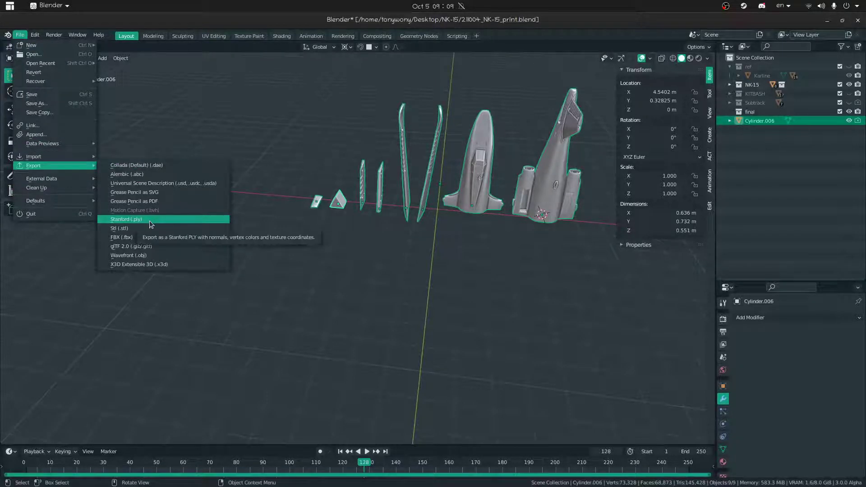
pyautogui.click(142, 231)
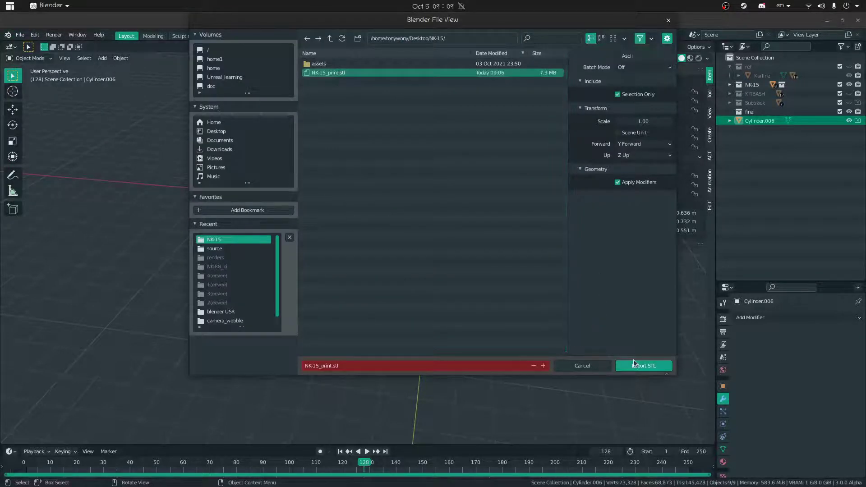
pyautogui.click(643, 365)
# Switch to FlashPrint and delete all the existing aircraft parts from the build plate
pyautogui.press('super')
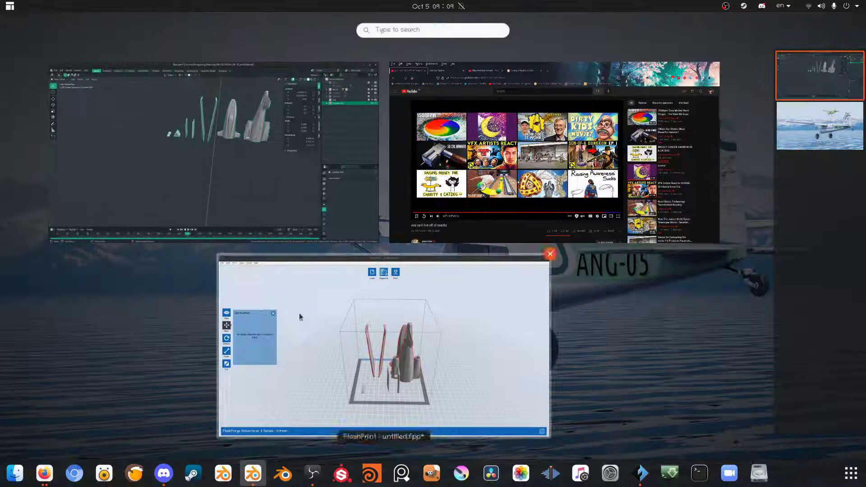
pyautogui.click(299, 313)
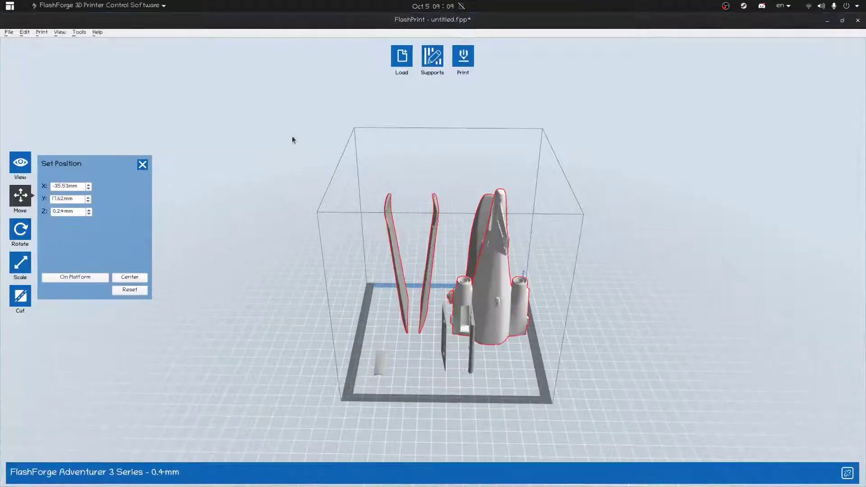
pyautogui.moveTo(286, 240); pyautogui.dragTo(275, 201)
pyautogui.click(233, 198)
pyautogui.click(492, 285)
pyautogui.press('Delete')
pyautogui.hotkey('ctrl', 'a')
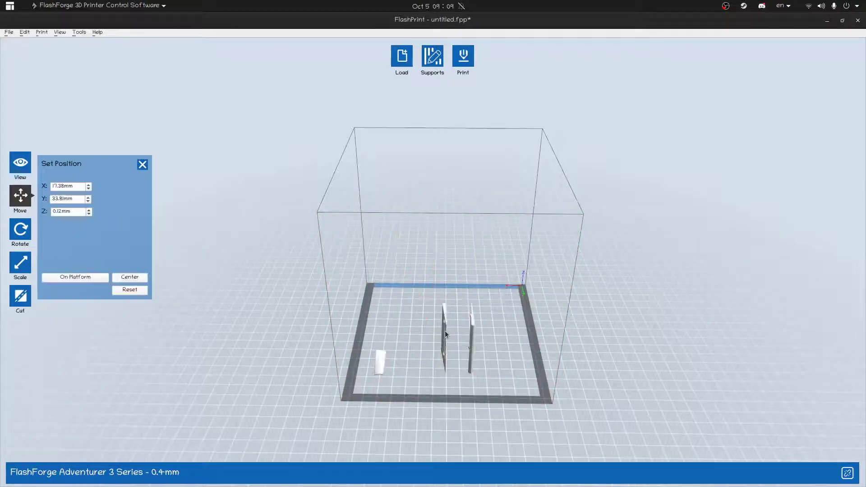
pyautogui.press('Delete')
# Load the re-exported NK-15_print.stl from the NK-15 folder
pyautogui.click(8, 32)
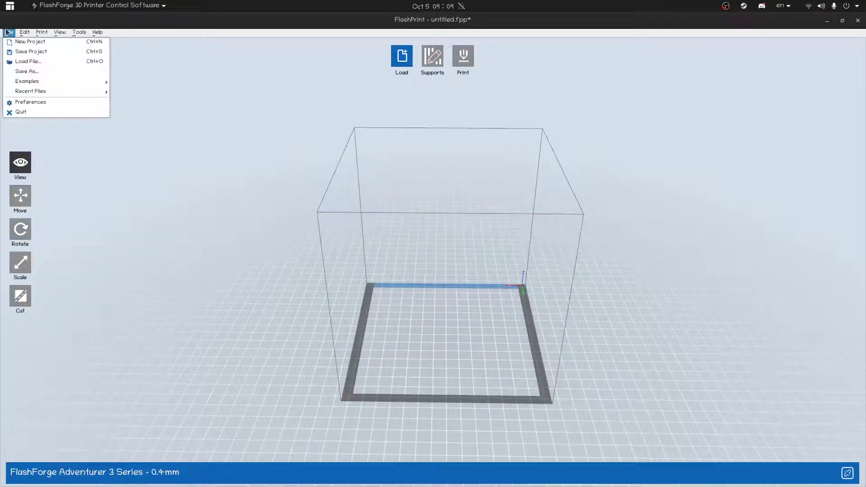
pyautogui.moveTo(42, 32)
pyautogui.click(401, 51)
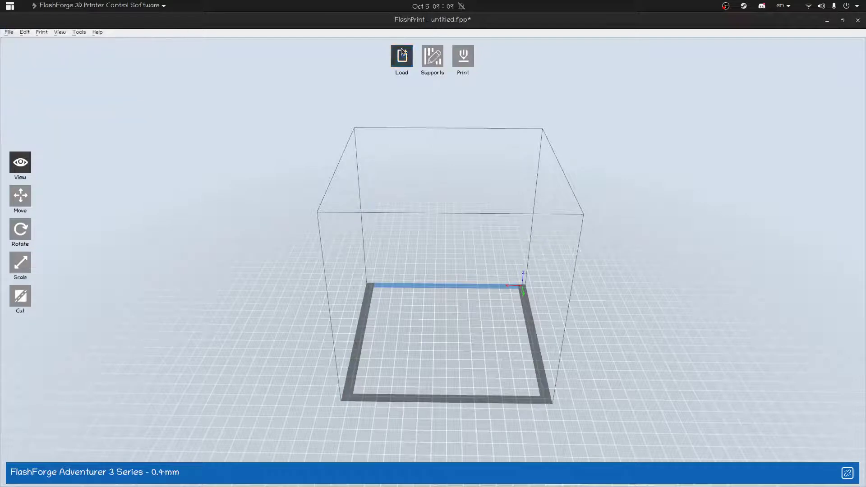
pyautogui.click(394, 154)
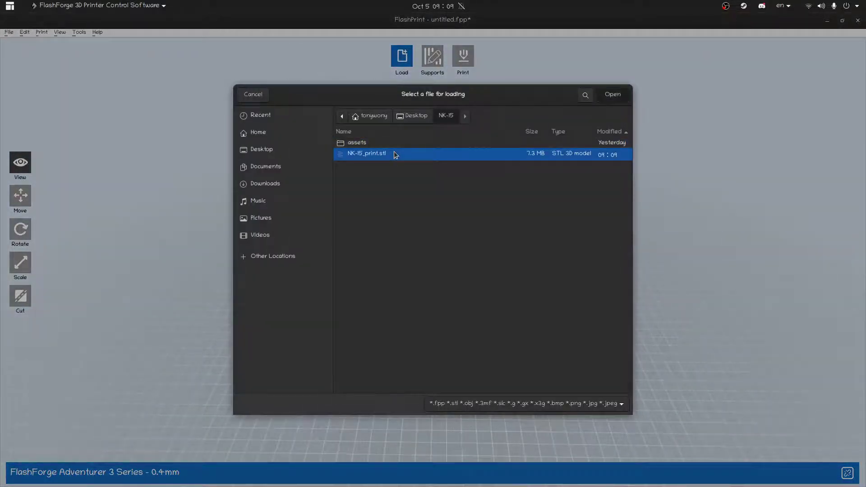
pyautogui.doubleClick(393, 154)
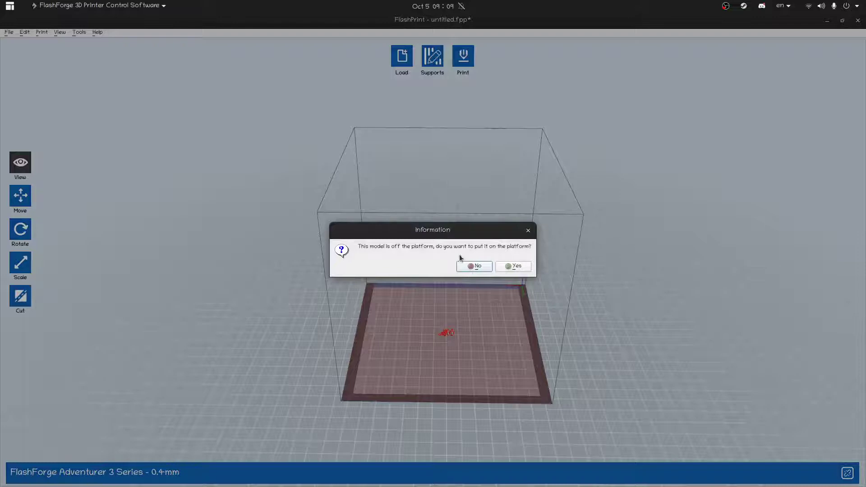
# Put the imported model on the platform and repair its mesh errors
pyautogui.click(512, 266)
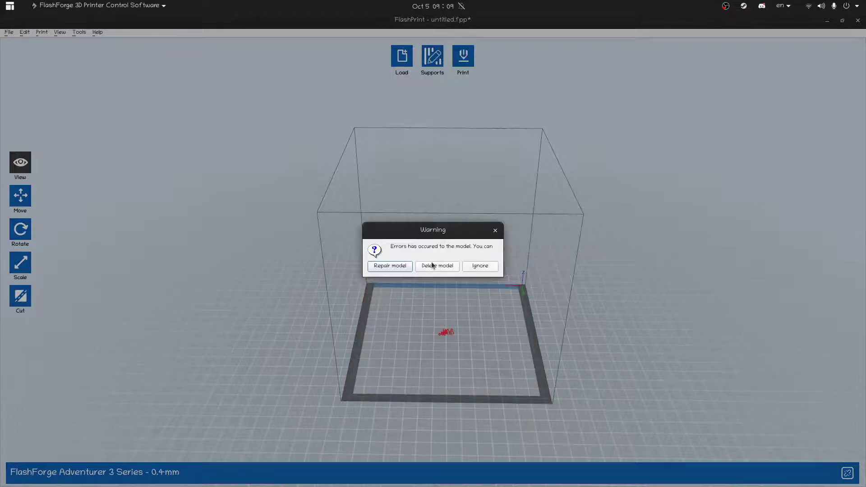
pyautogui.click(390, 265)
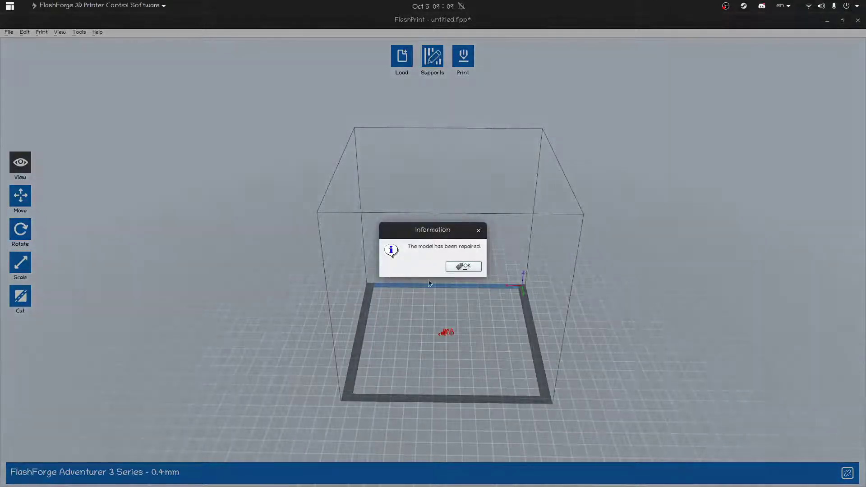
pyautogui.click(464, 266)
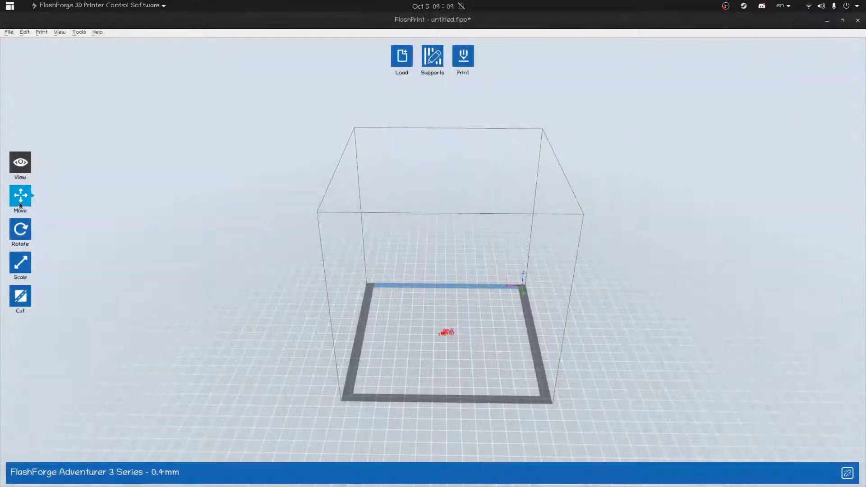
# Move the imported model slightly on the build plate and inspect its row of parts up close
pyautogui.click(18, 198)
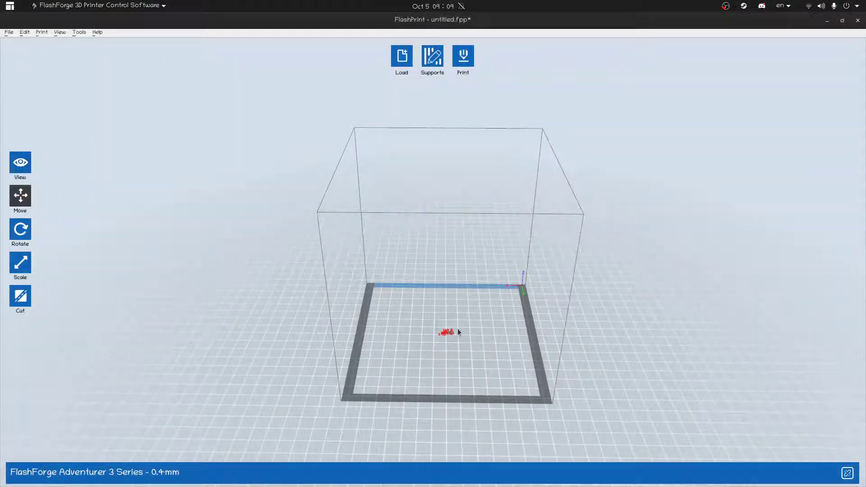
pyautogui.click(20, 197)
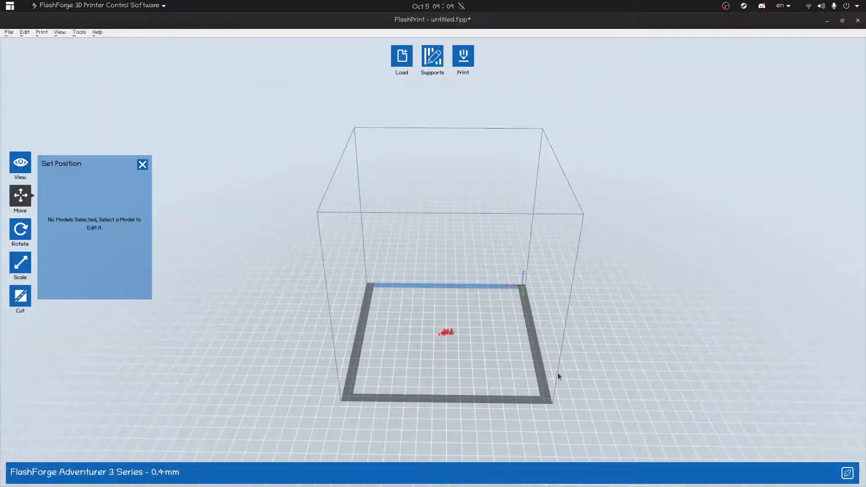
pyautogui.scroll(3, 528, 362)
pyautogui.scroll(6, 412, 307)
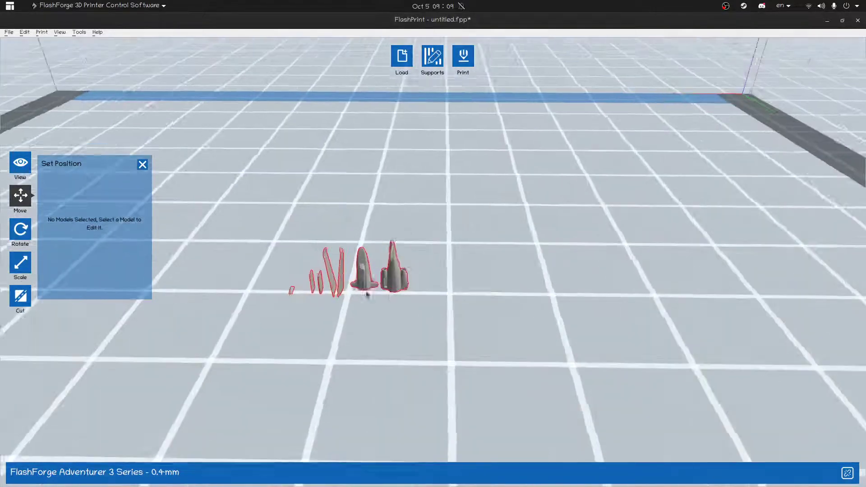
pyautogui.scroll(2, 431, 301)
pyautogui.click(430, 302)
pyautogui.scroll(4, 448, 271)
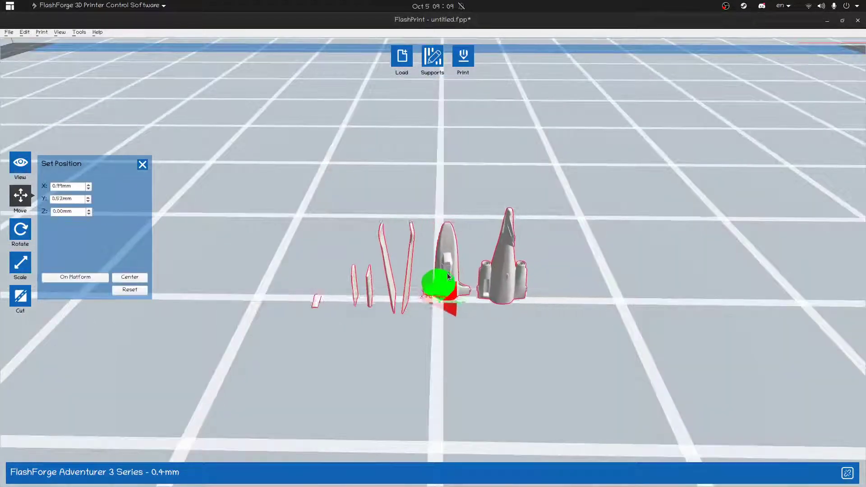
pyautogui.click(567, 305)
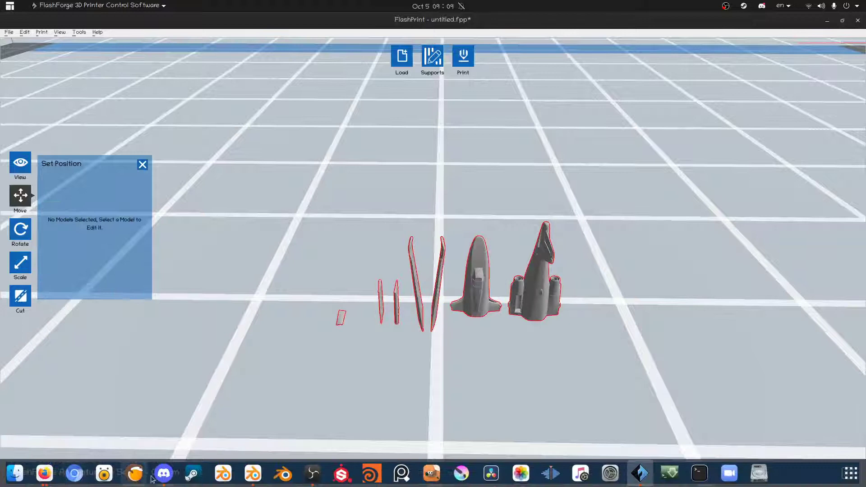
# Switch to Blender and open the small wedge-shaped piece beside the flat plate in Edit Mode
pyautogui.click(163, 473)
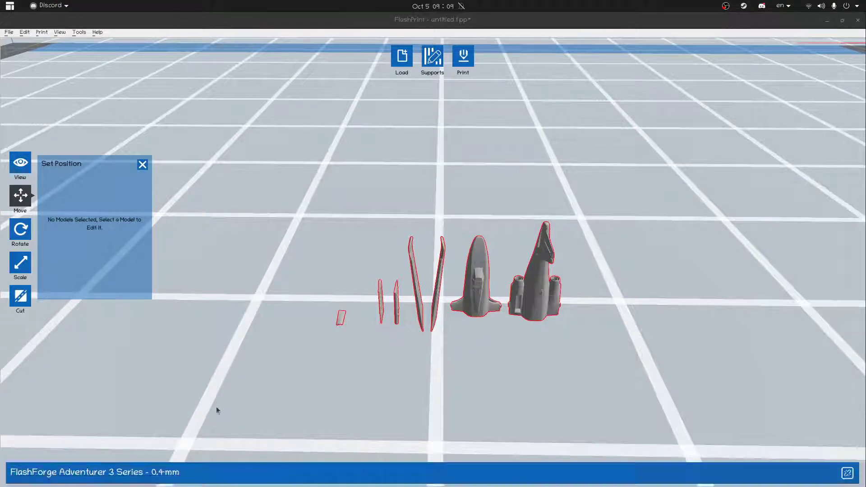
pyautogui.click(253, 473)
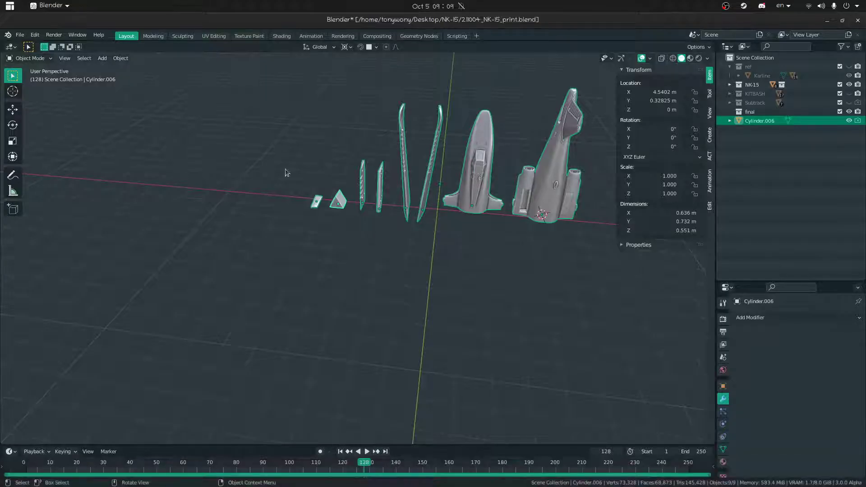
pyautogui.hotkey('shift', '`')
pyautogui.press('w')
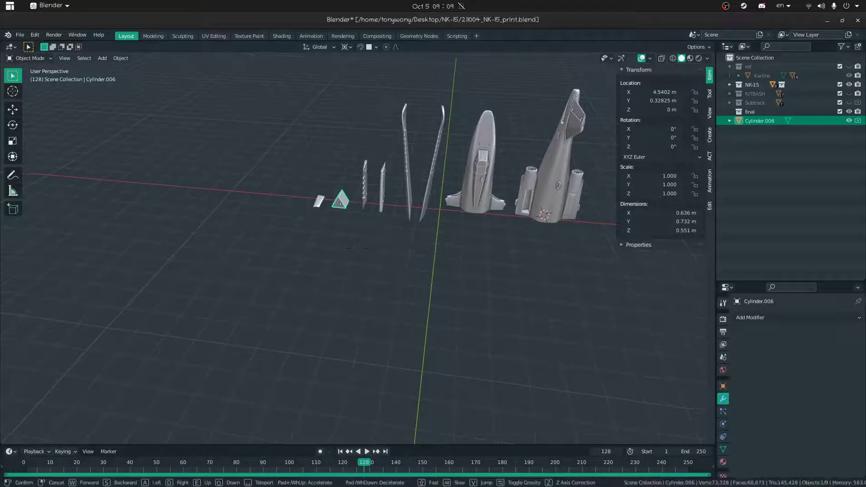
pyautogui.click(358, 261)
pyautogui.press('Tab')
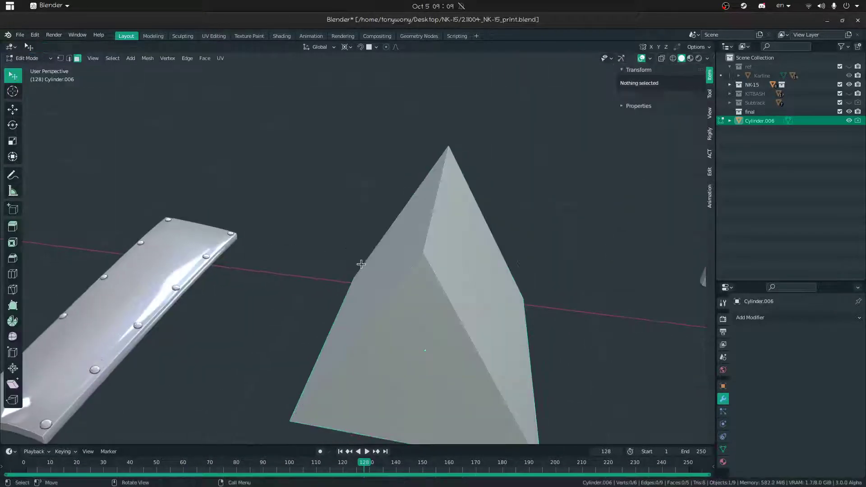
# Select one side face of the wedge-shaped piece and examine the mesh from several sides
pyautogui.click(365, 292)
pyautogui.hotkey('shift', '`')
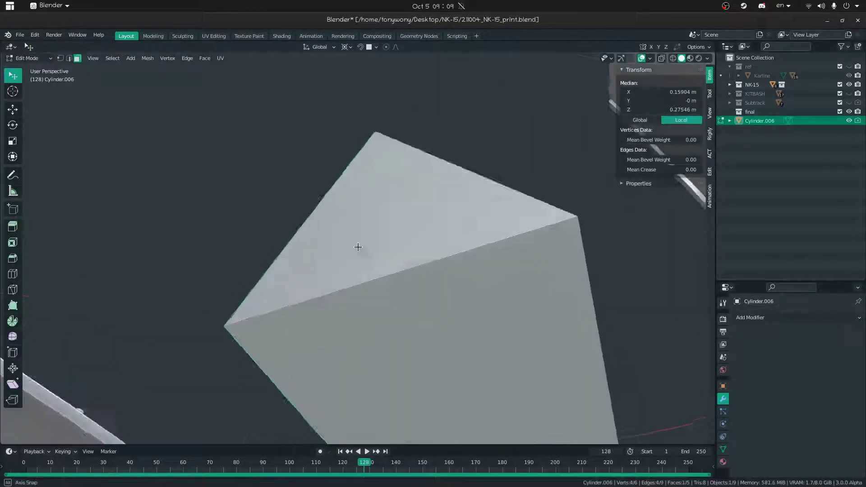
pyautogui.press('w')
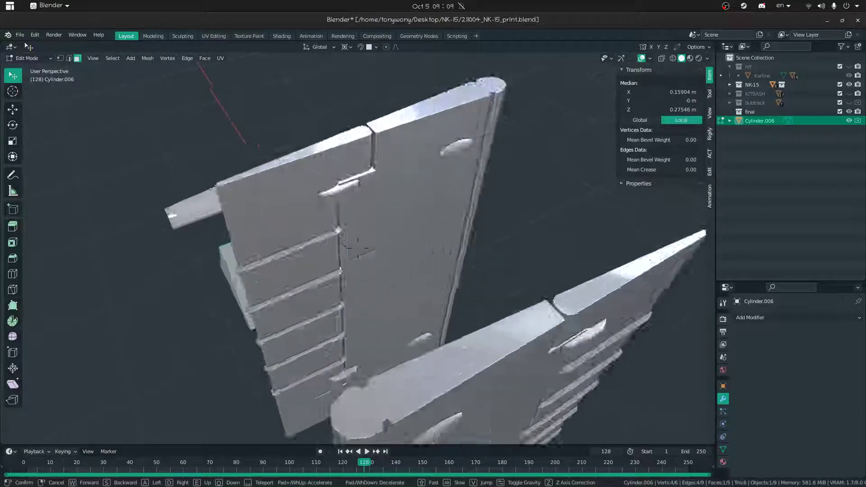
pyautogui.press('w')
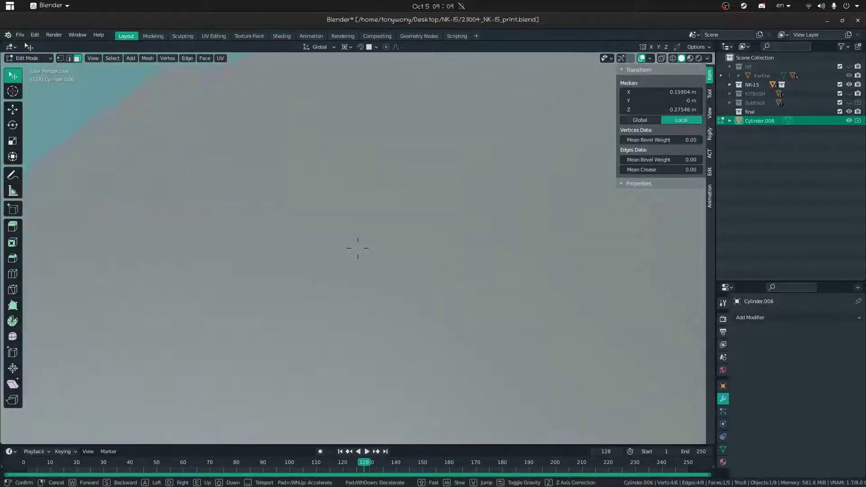
pyautogui.press('s')
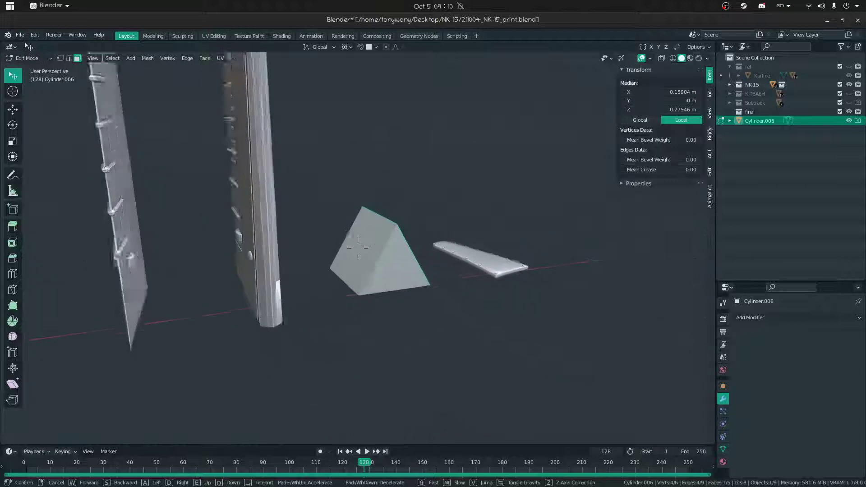
pyautogui.click(357, 248)
pyautogui.press('Tab')
pyautogui.hotkey('ctrl', 'Tab')
pyautogui.click(381, 245)
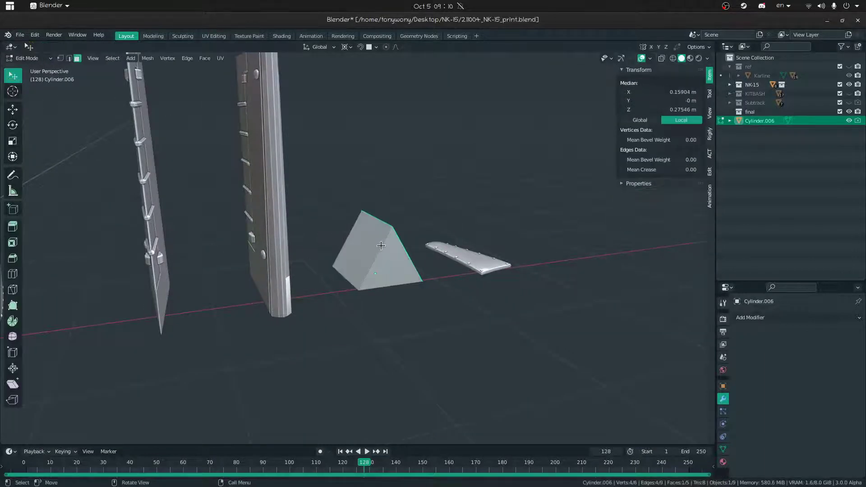
# Merge the wedge-shaped piece's vertices by distance across the whole mesh and return to Object Mode
pyautogui.press('m')
pyautogui.click(381, 246)
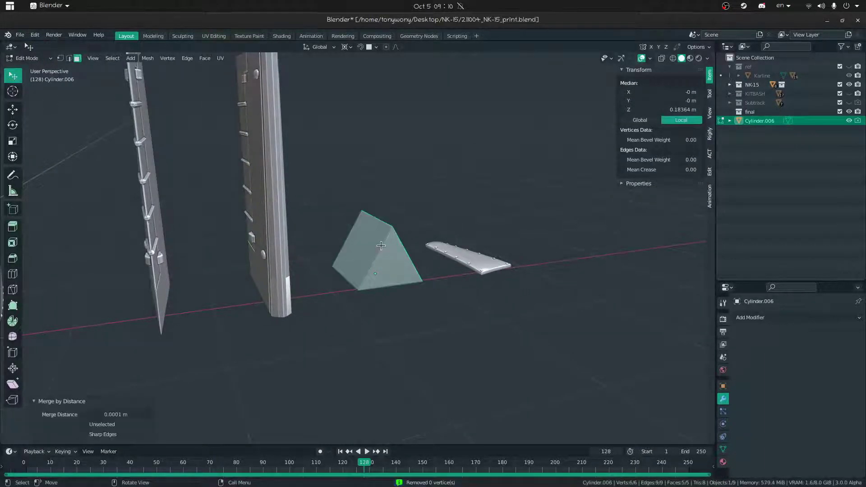
pyautogui.press('Tab')
# Switch to FlashPrint and delete the previously imported model from the build plate
pyautogui.press('super')
pyautogui.click(256, 351)
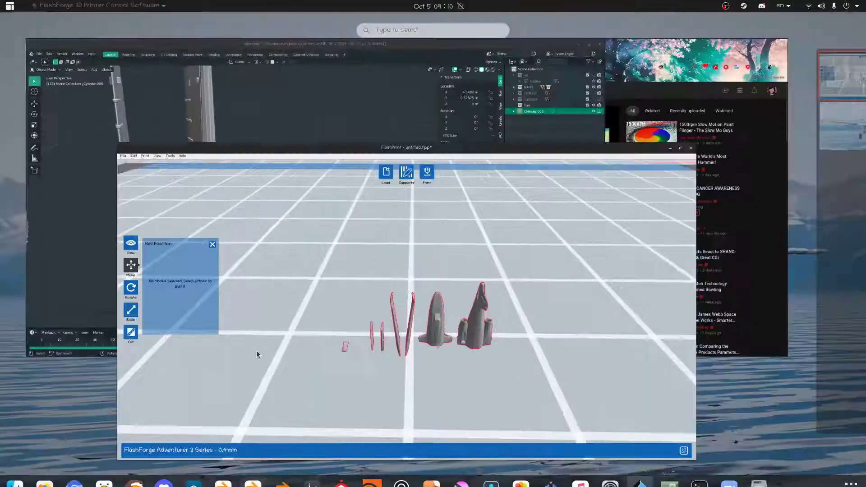
pyautogui.click(474, 294)
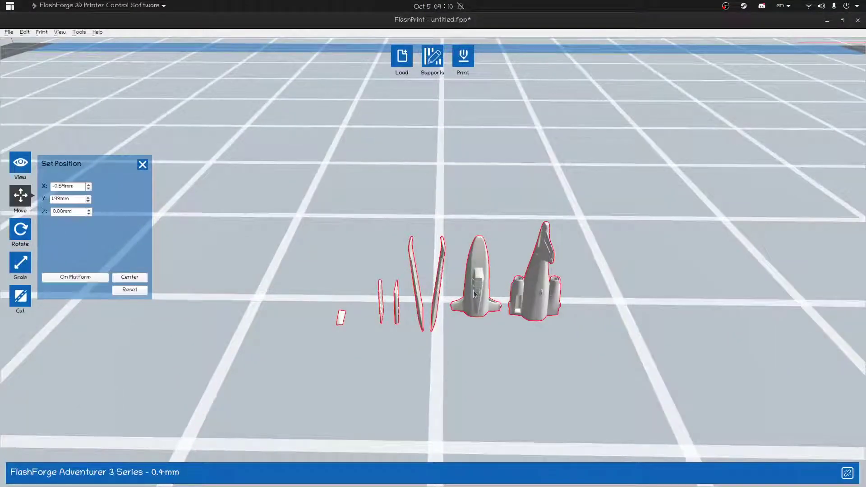
pyautogui.press('Delete')
# Load NK-15_print.stl, put it on the platform and ignore its mesh errors
pyautogui.click(402, 57)
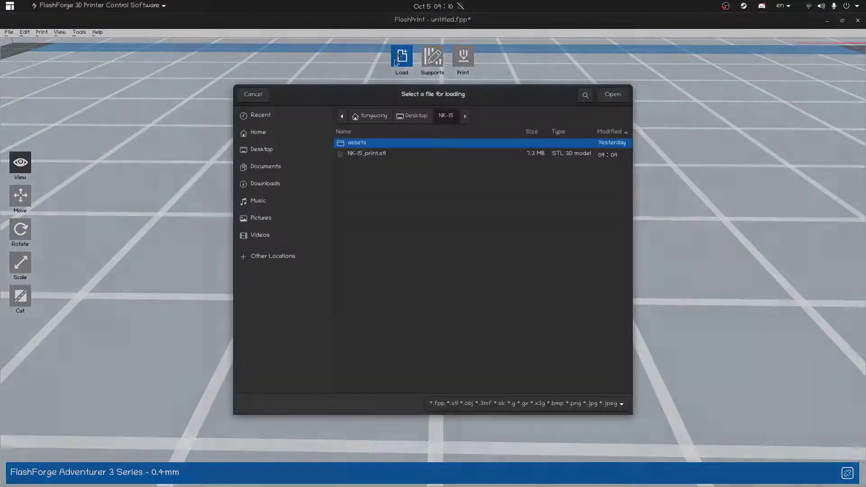
pyautogui.click(359, 154)
pyautogui.doubleClick(360, 155)
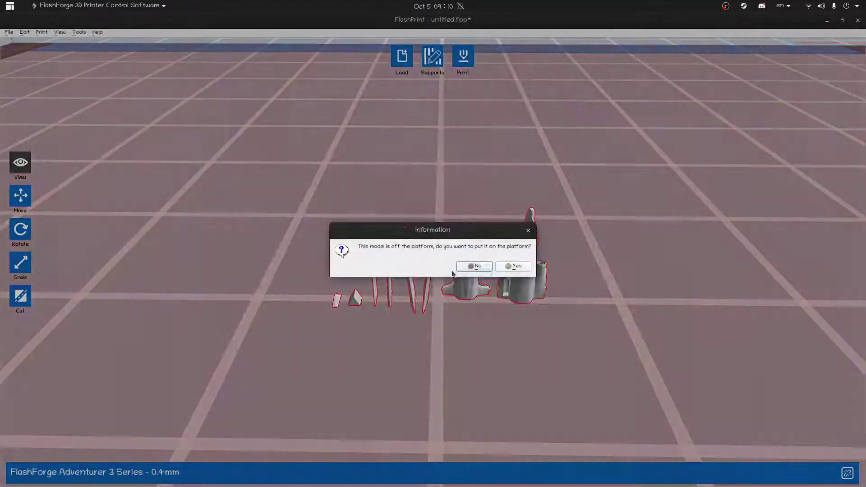
pyautogui.click(509, 267)
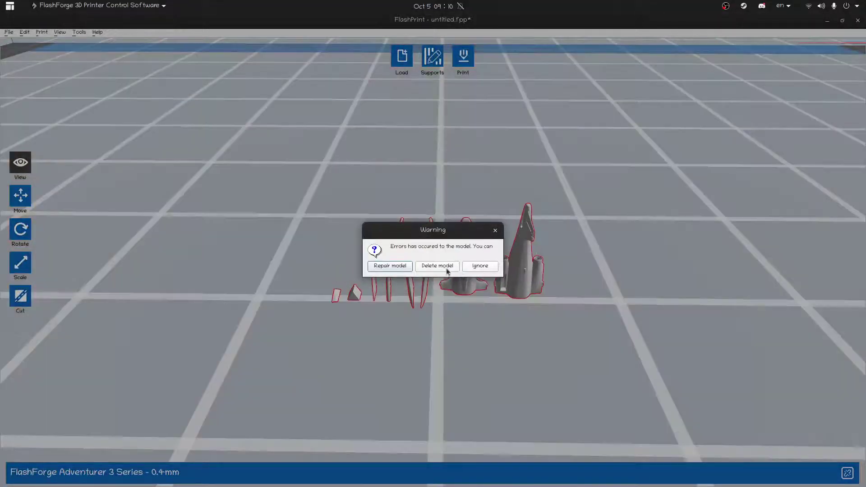
pyautogui.click(479, 267)
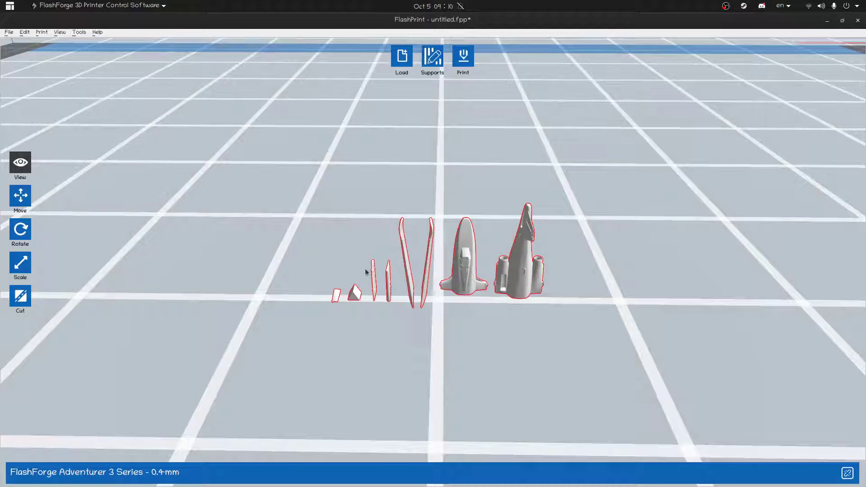
# Scale the model up uniformly to about 275 mm in X, 86 mm in Y and 133 mm in Z
pyautogui.press('m')
pyautogui.moveTo(540, 271); pyautogui.dragTo(523, 263)
pyautogui.scroll(-6, 49, 234)
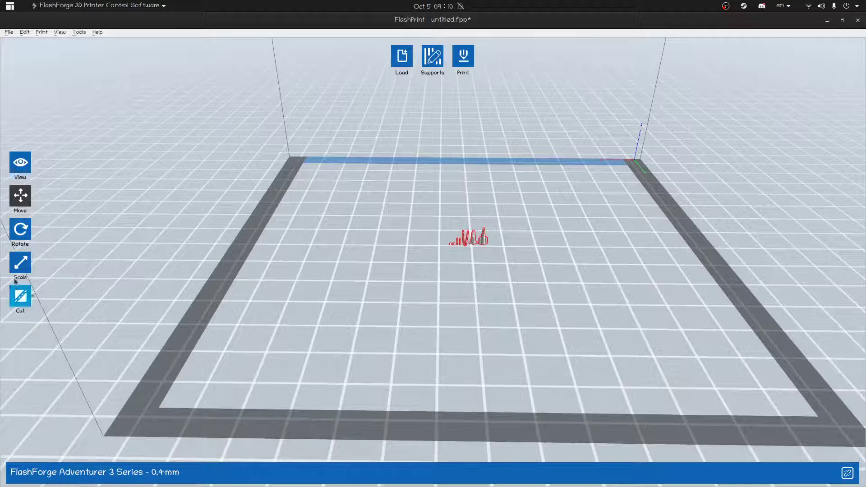
pyautogui.click(20, 262)
pyautogui.scroll(-5, 518, 263)
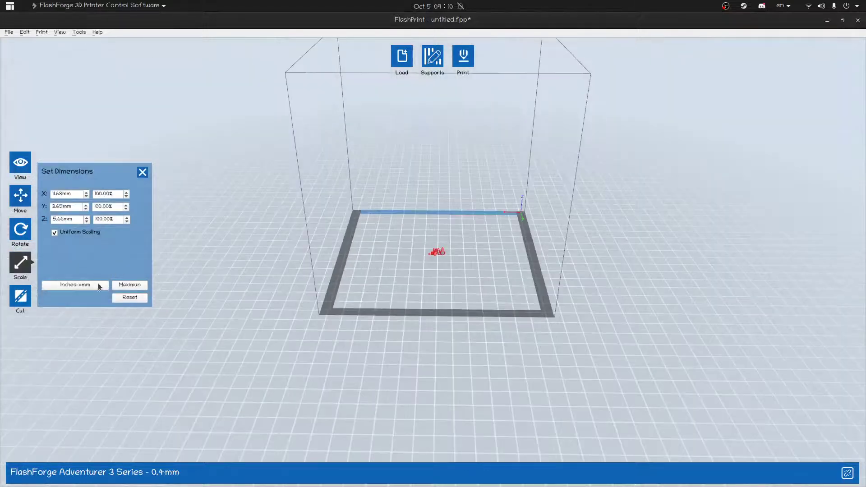
pyautogui.moveTo(439, 252); pyautogui.dragTo(834, 6)
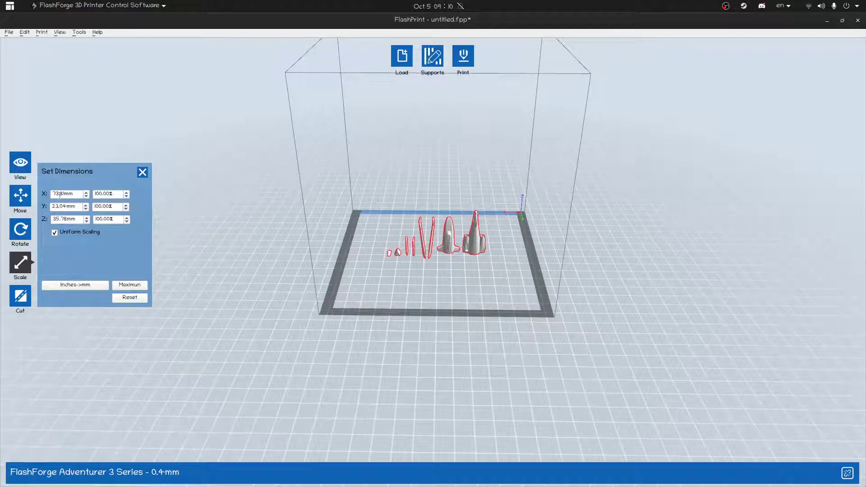
pyautogui.moveTo(486, 246); pyautogui.dragTo(685, 123)
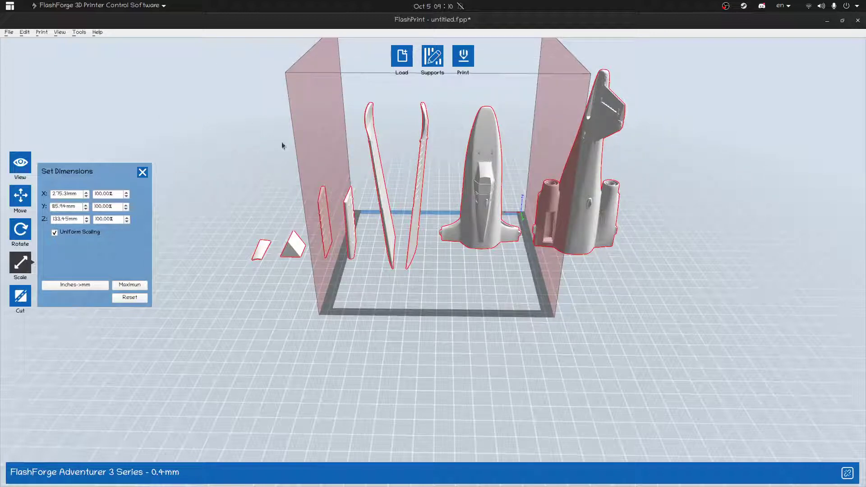
# Calculate 85*2 and (85*2)+50 in the Python session of the drop-down terminal and return to FlashPrint
pyautogui.press('F12')
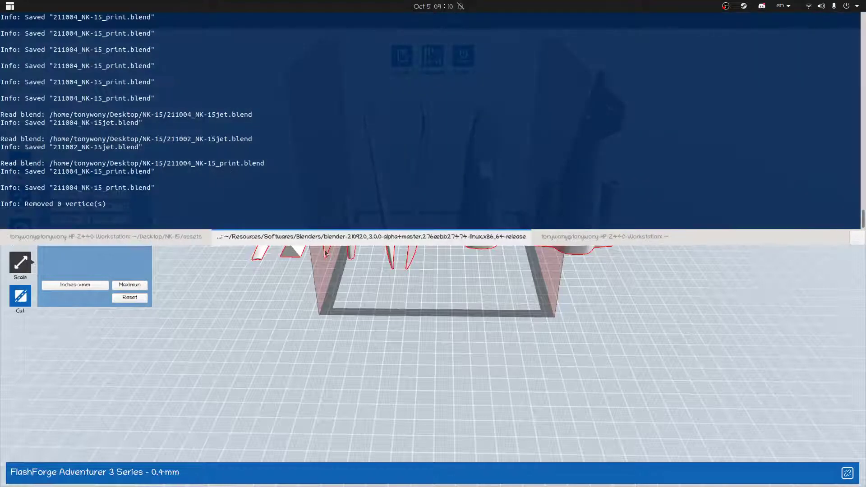
pyautogui.click(586, 237)
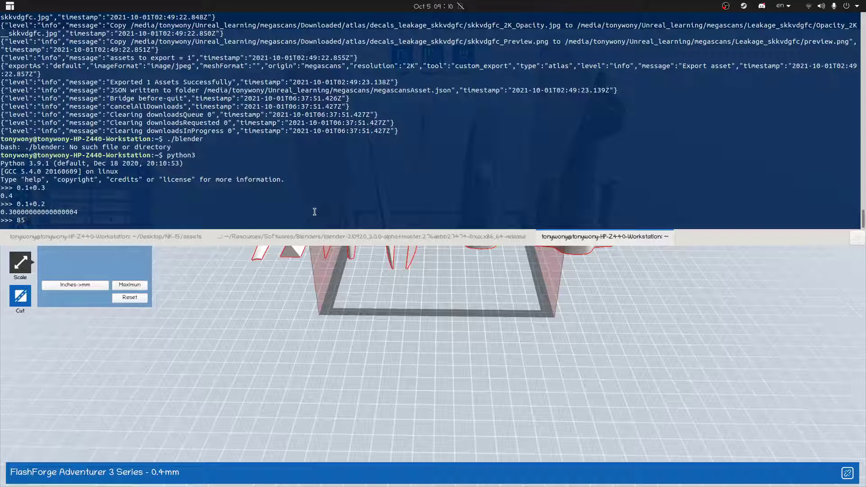
pyautogui.write('85*2')
pyautogui.press('Return')
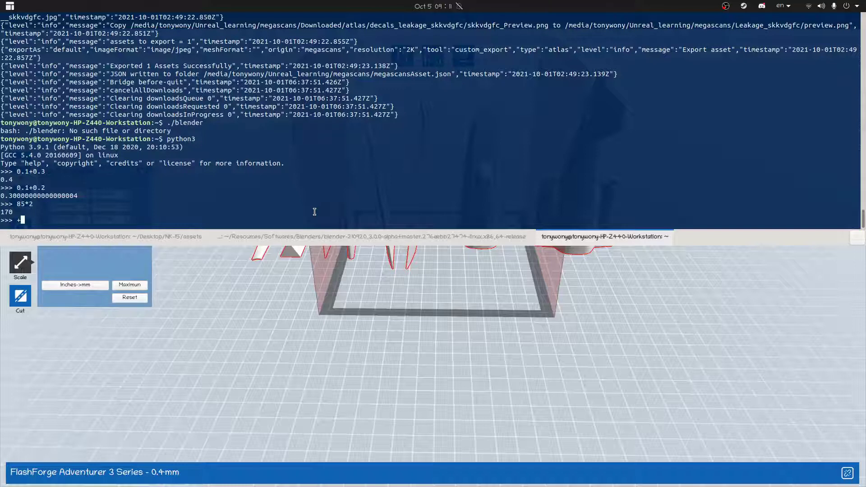
pyautogui.press('Up')
pyautogui.write('(')
pyautogui.press('End')
pyautogui.write('+50')
pyautogui.press('Return')
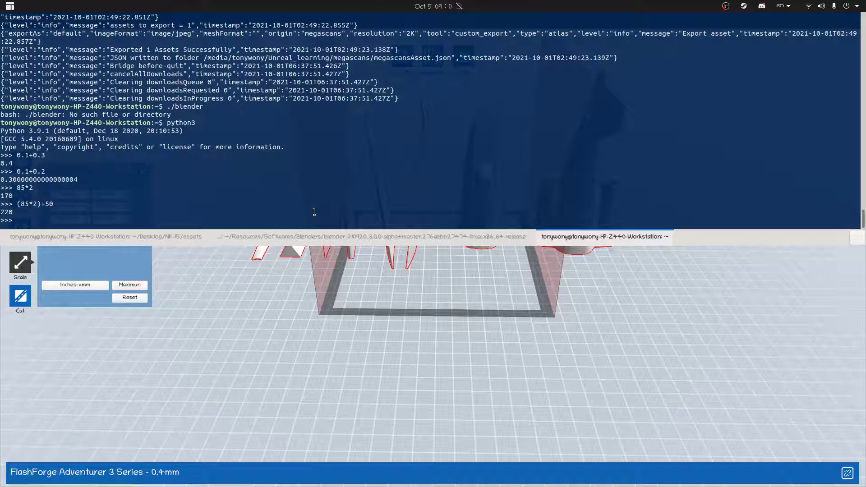
pyautogui.press('F12')
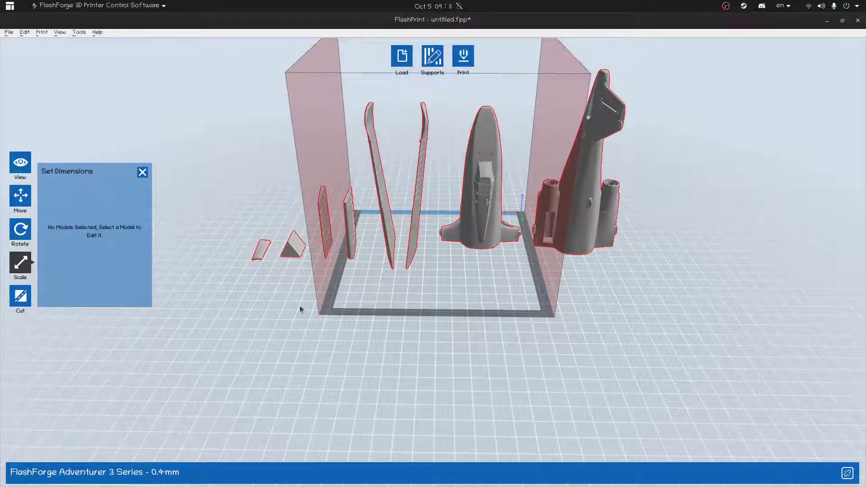
# Cut the model along a freehand plane between the two small plates and the two long wings, at about 46.63 mm
pyautogui.moveTo(426, 400); pyautogui.dragTo(409, 421, button='right')
pyautogui.moveTo(480, 191); pyautogui.dragTo(491, 274)
pyautogui.click(407, 390)
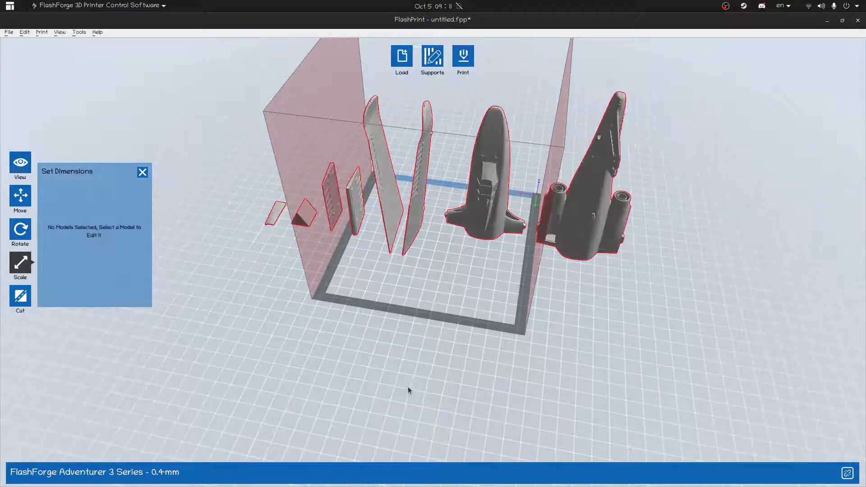
pyautogui.click(20, 296)
pyautogui.moveTo(255, 363); pyautogui.dragTo(312, 269, button='right')
pyautogui.click(353, 200)
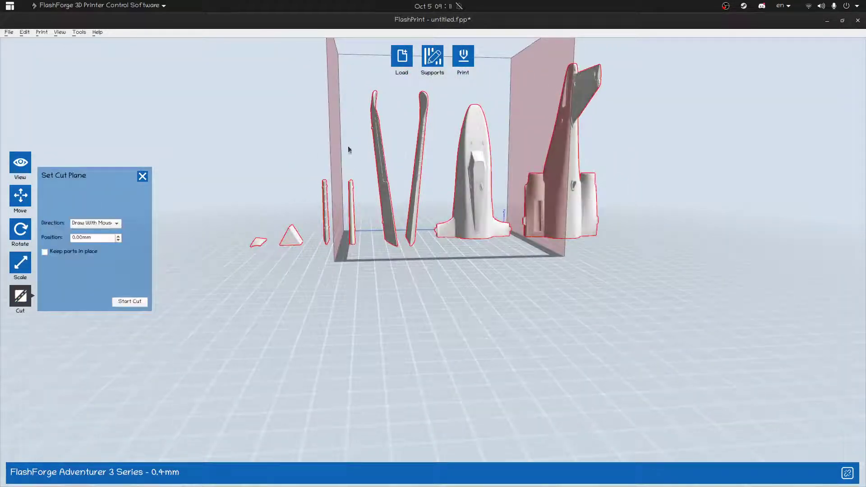
pyautogui.moveTo(360, 183); pyautogui.dragTo(382, 272)
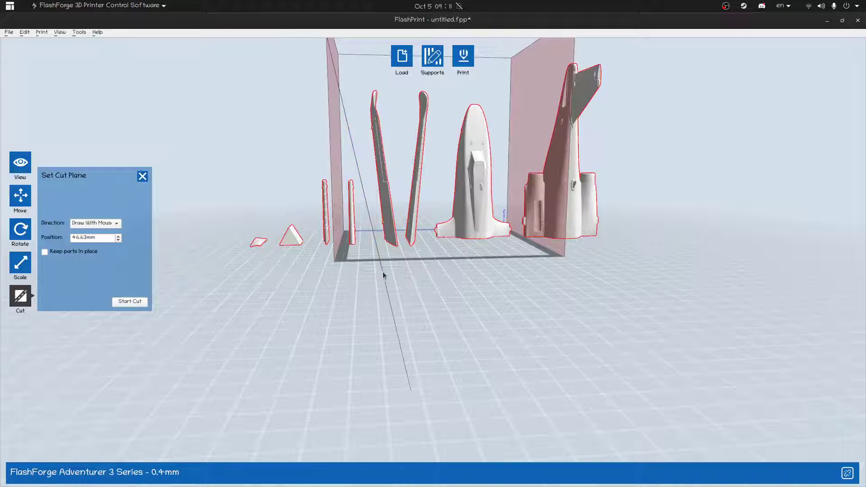
pyautogui.click(129, 301)
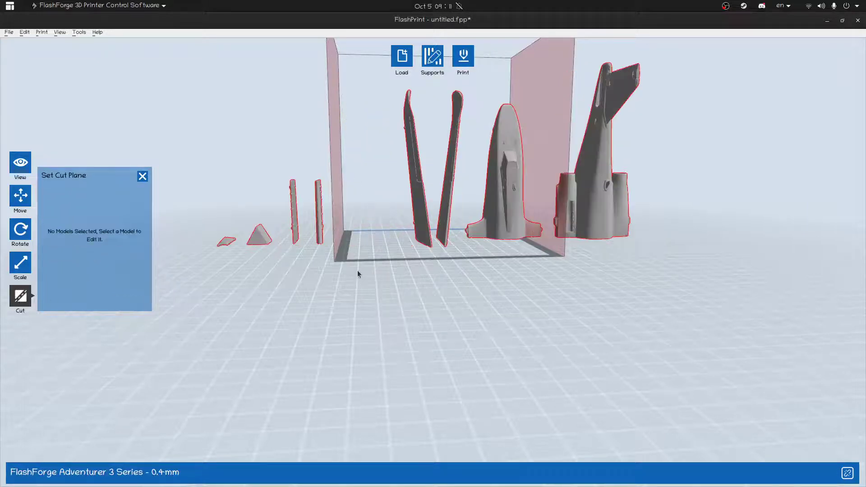
# Cut the remaining large group along a freehand plane between the nose section and the engine section, at about -90.38 mm
pyautogui.moveTo(606, 270); pyautogui.dragTo(560, 268, button='right')
pyautogui.click(575, 203)
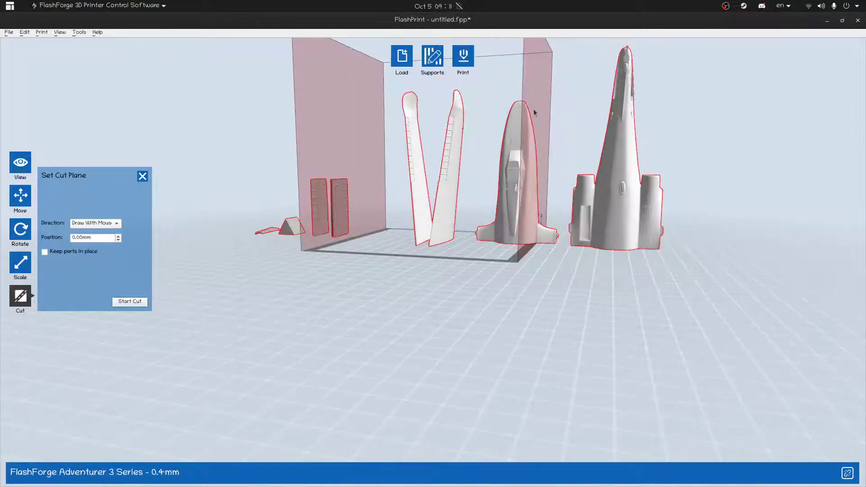
pyautogui.moveTo(556, 69)
pyautogui.mouseDown(button='right')
pyautogui.moveTo(557, 96)
pyautogui.moveTo(560, 59)
pyautogui.mouseUp(button='right')
pyautogui.click(121, 299)
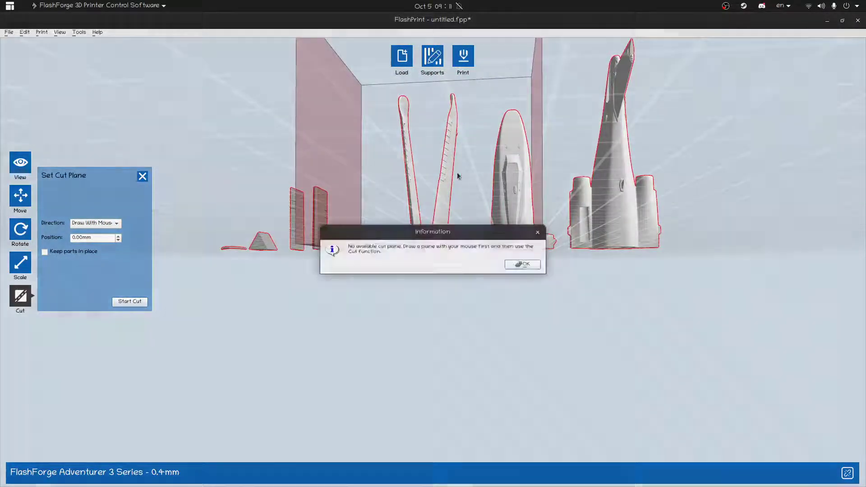
pyautogui.click(521, 265)
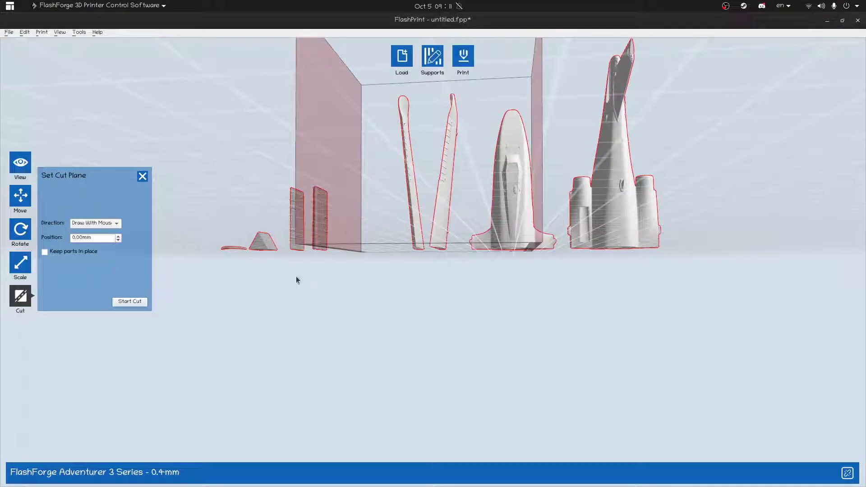
pyautogui.moveTo(552, 168); pyautogui.dragTo(568, 278)
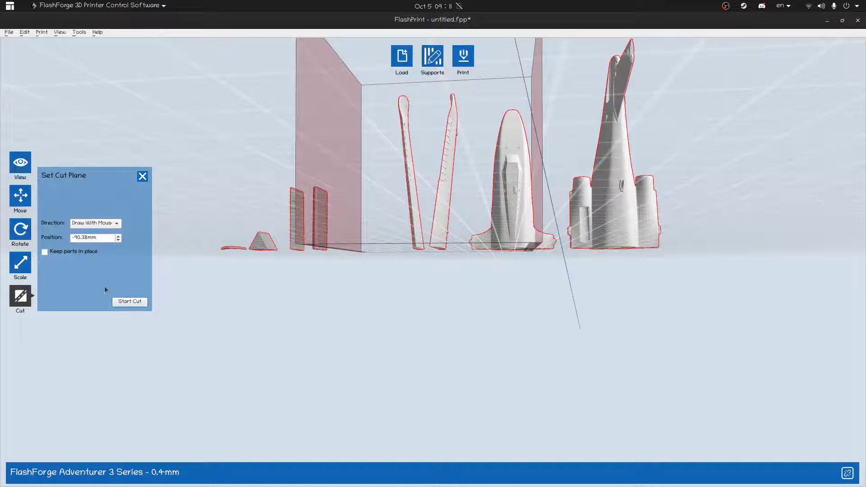
pyautogui.click(128, 302)
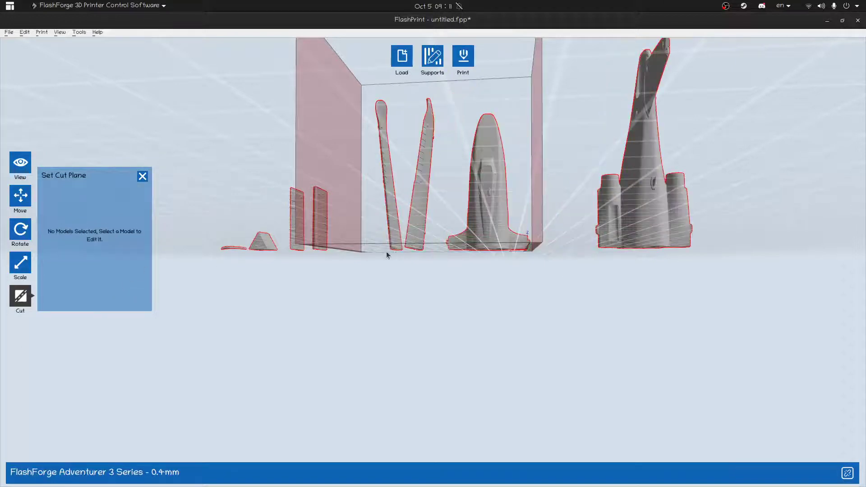
# Arrange the separated groups inside the build area, with the small parts and engine section in front of the wings and nose
pyautogui.click(22, 198)
pyautogui.moveTo(423, 373); pyautogui.dragTo(447, 366, button='right')
pyautogui.moveTo(479, 189); pyautogui.dragTo(468, 166)
pyautogui.moveTo(690, 187); pyautogui.dragTo(532, 234)
pyautogui.moveTo(301, 278); pyautogui.dragTo(738, 298)
pyautogui.moveTo(737, 301); pyautogui.dragTo(467, 294, button='right')
pyautogui.moveTo(468, 300); pyautogui.dragTo(471, 313)
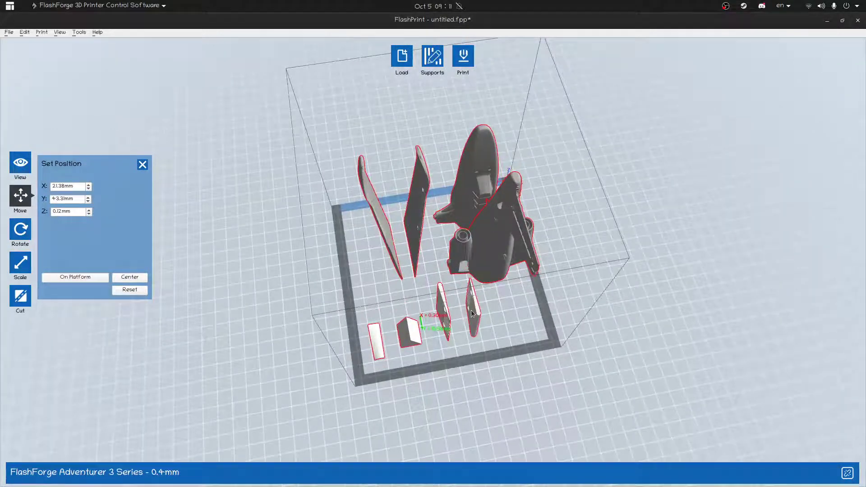
pyautogui.moveTo(491, 231); pyautogui.dragTo(489, 241)
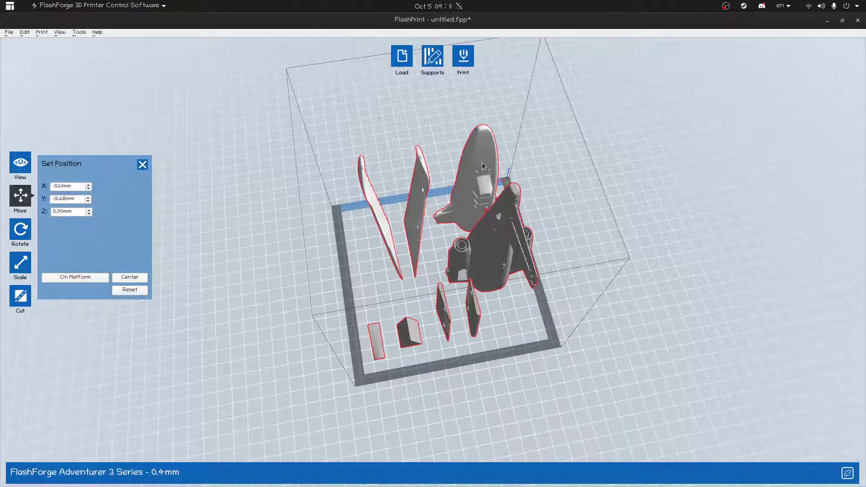
pyautogui.moveTo(626, 180); pyautogui.dragTo(532, 252)
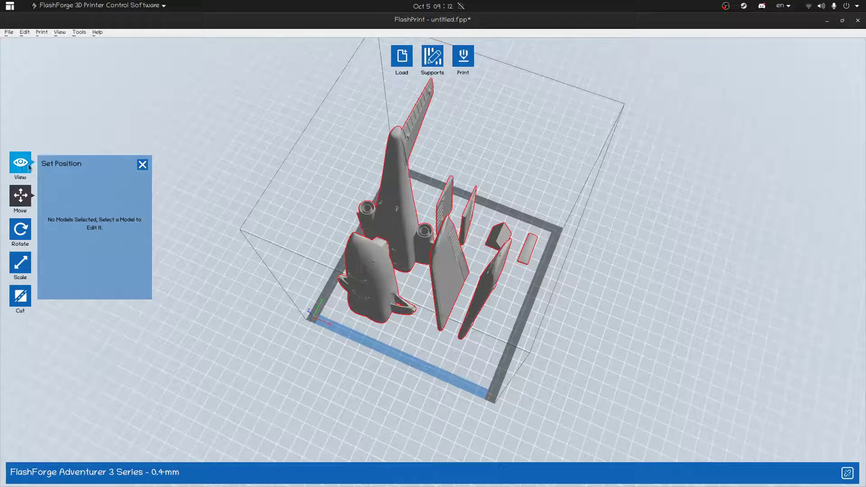
# Generate automatic supports for all the parts, inspect them down to the wing's base and leave support editing
pyautogui.click(432, 56)
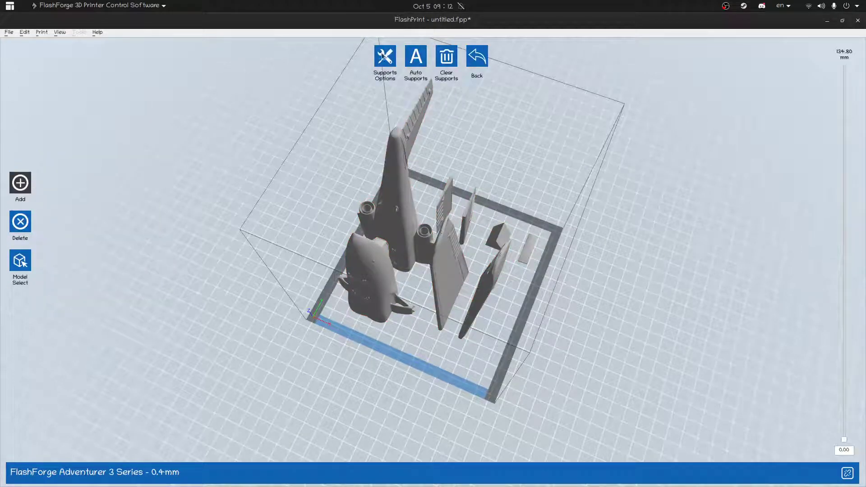
pyautogui.click(416, 56)
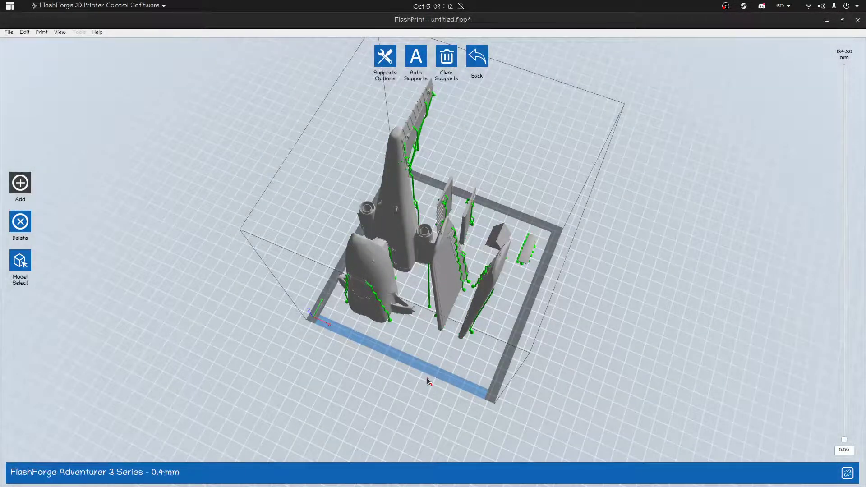
pyautogui.moveTo(427, 377); pyautogui.dragTo(444, 263)
pyautogui.scroll(3, 444, 263)
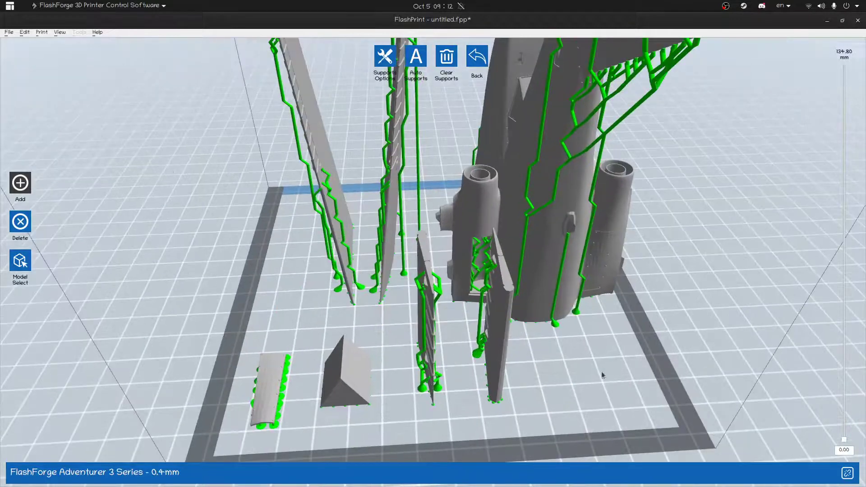
pyautogui.moveTo(699, 314); pyautogui.dragTo(533, 257)
pyautogui.moveTo(534, 257); pyautogui.dragTo(552, 282, button='right')
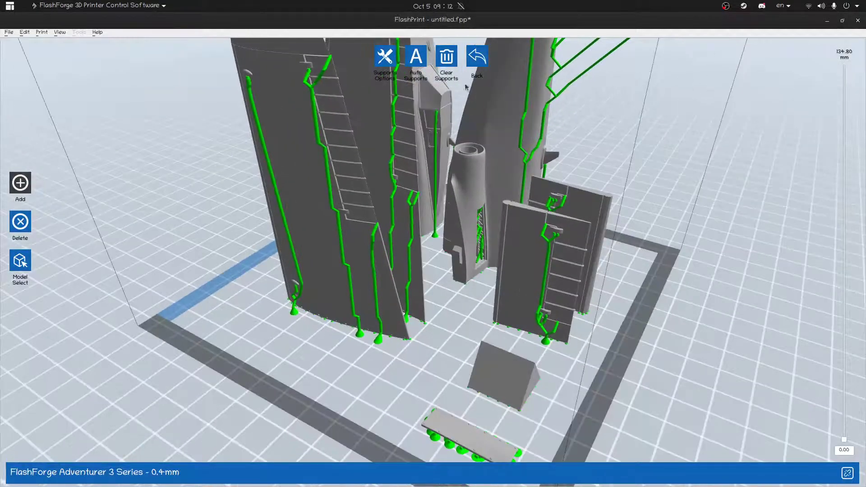
pyautogui.click(471, 55)
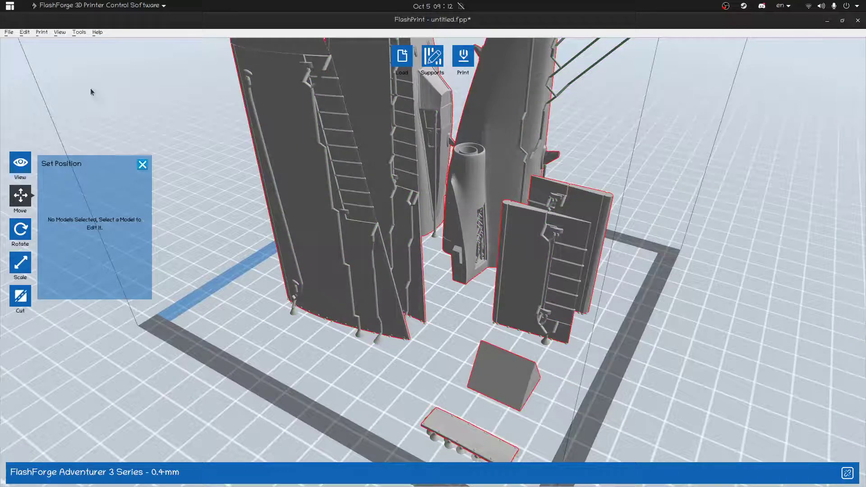
pyautogui.moveTo(374, 377); pyautogui.dragTo(373, 312, button='right')
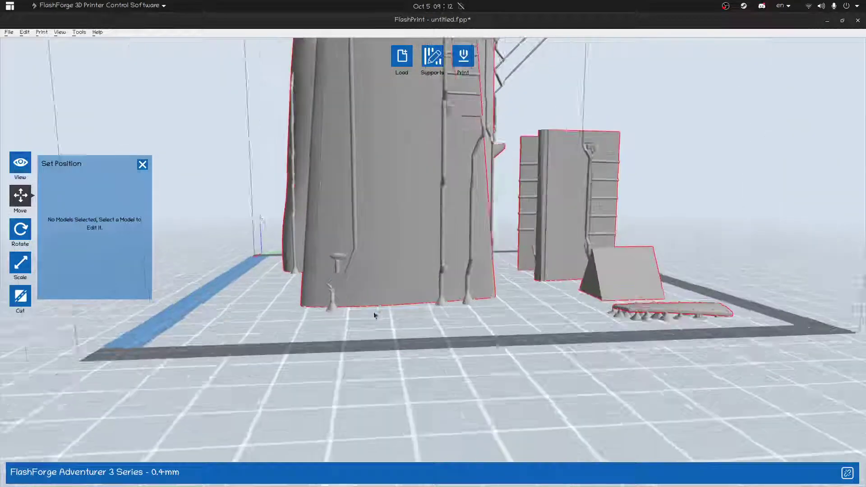
pyautogui.scroll(5, 373, 312)
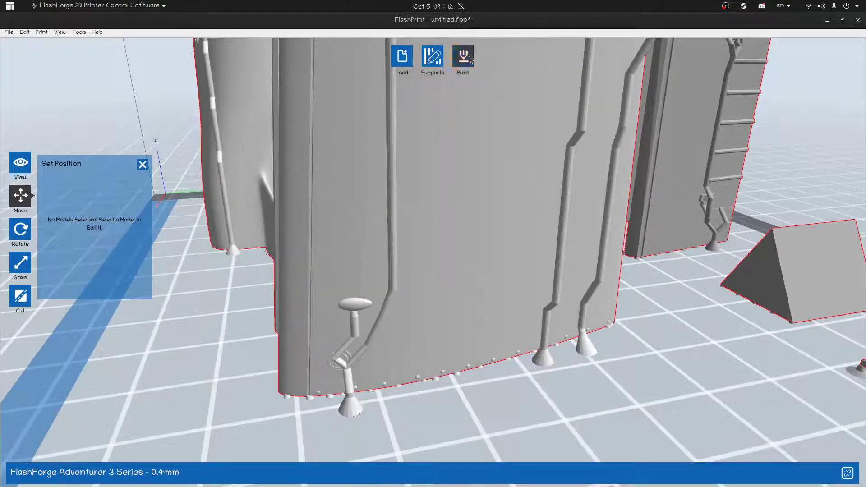
# Set up the print job with supports and raft enabled and the Hyper resolution
pyautogui.click(465, 58)
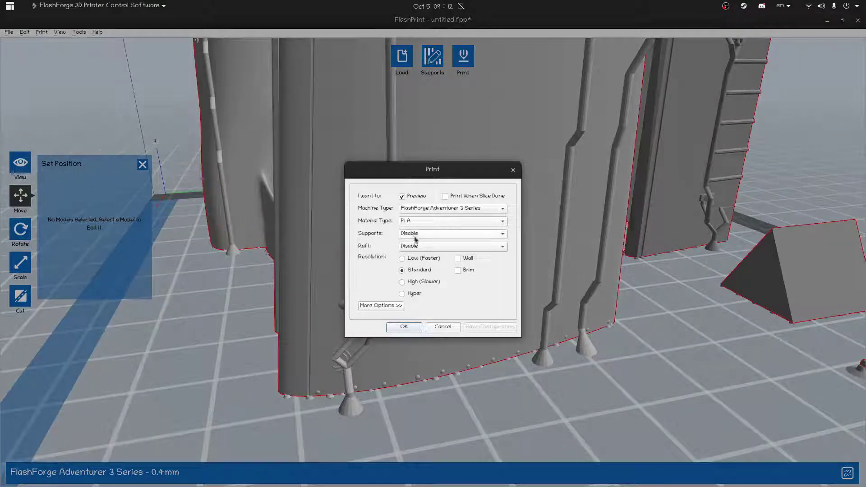
pyautogui.click(415, 235)
pyautogui.click(411, 236)
pyautogui.click(420, 246)
pyautogui.click(414, 233)
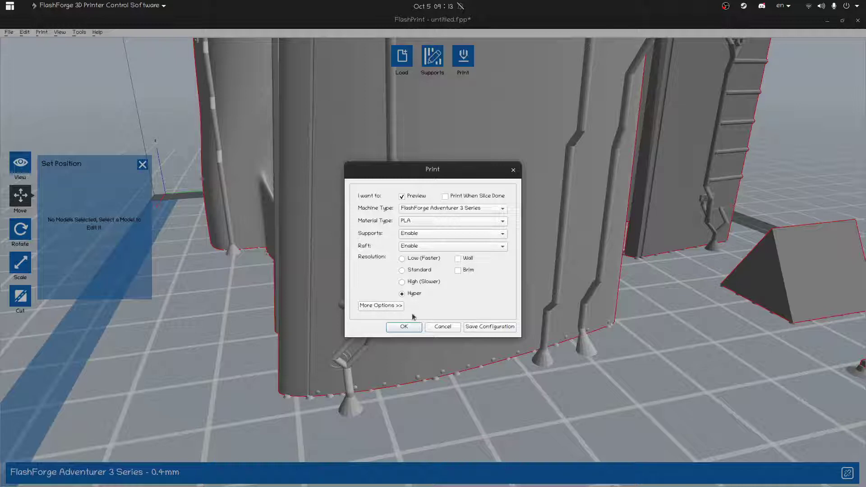
# Review the layer height, infill and speed options and slice the parts with the raft
pyautogui.click(394, 307)
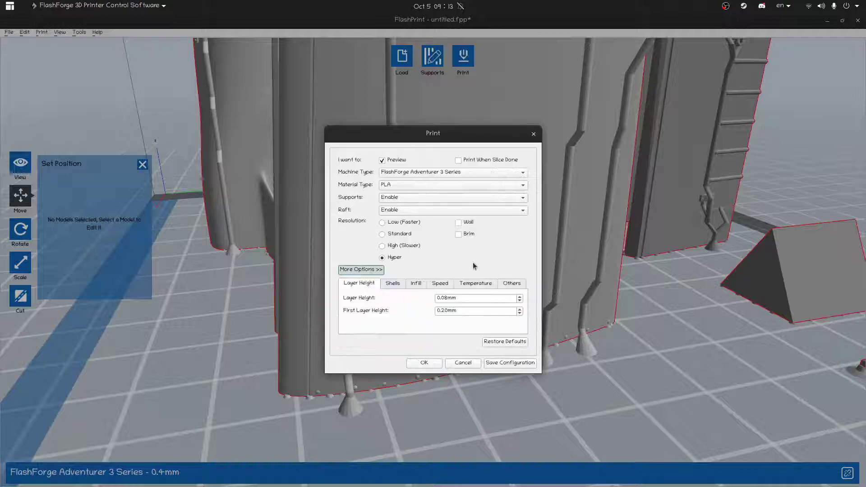
pyautogui.click(416, 284)
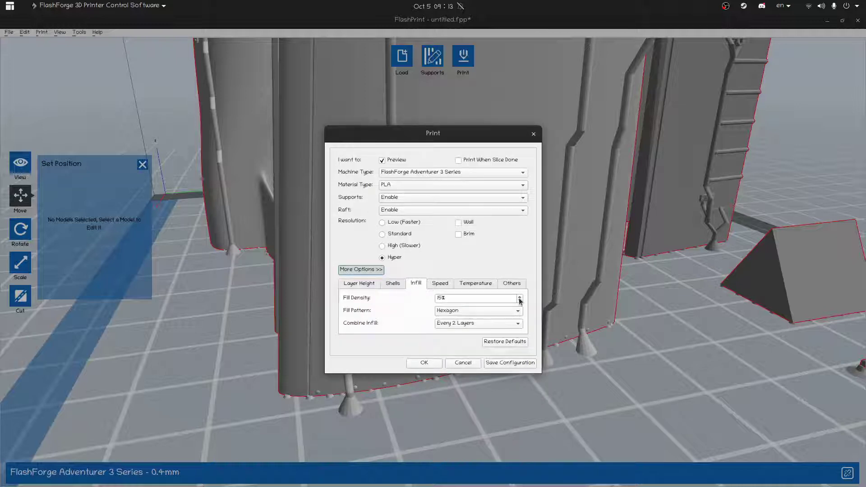
pyautogui.click(357, 285)
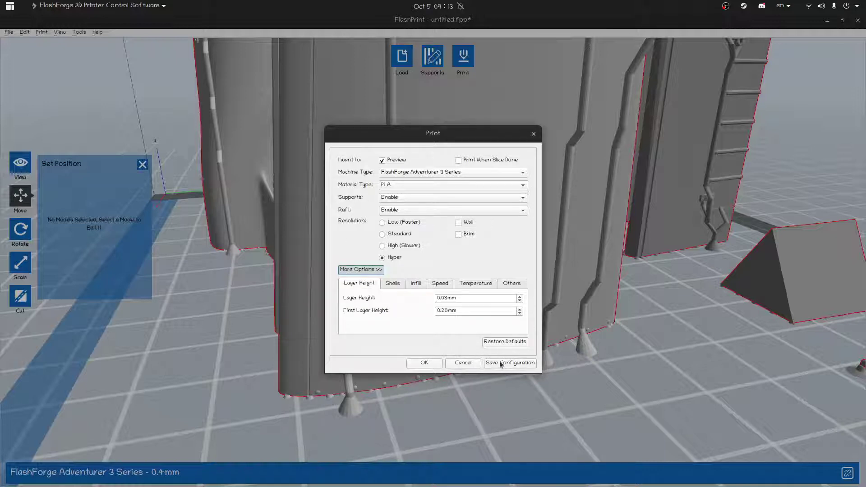
pyautogui.click(441, 284)
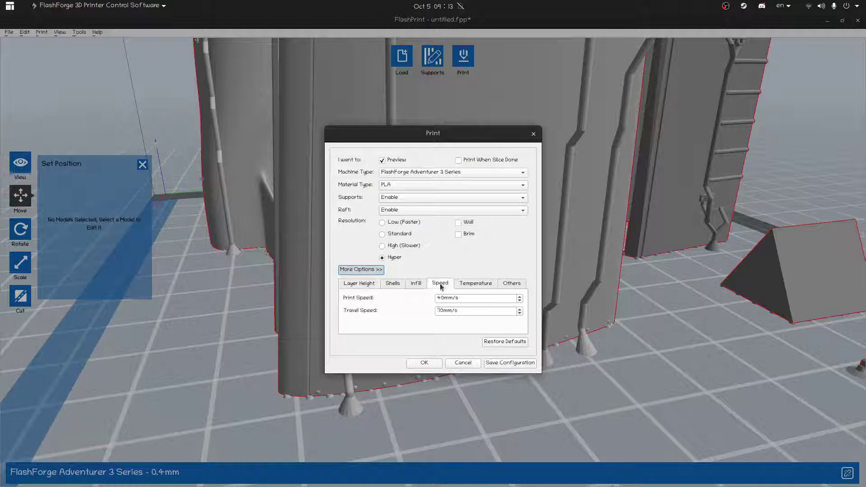
pyautogui.click(363, 283)
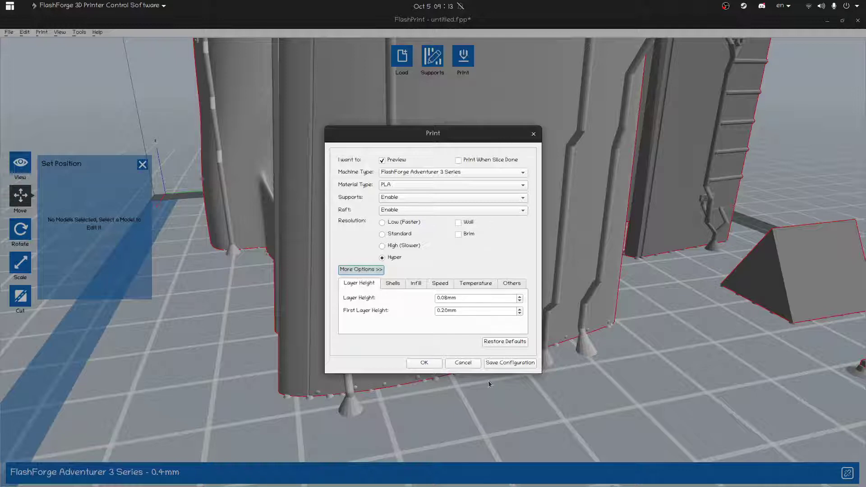
pyautogui.click(425, 362)
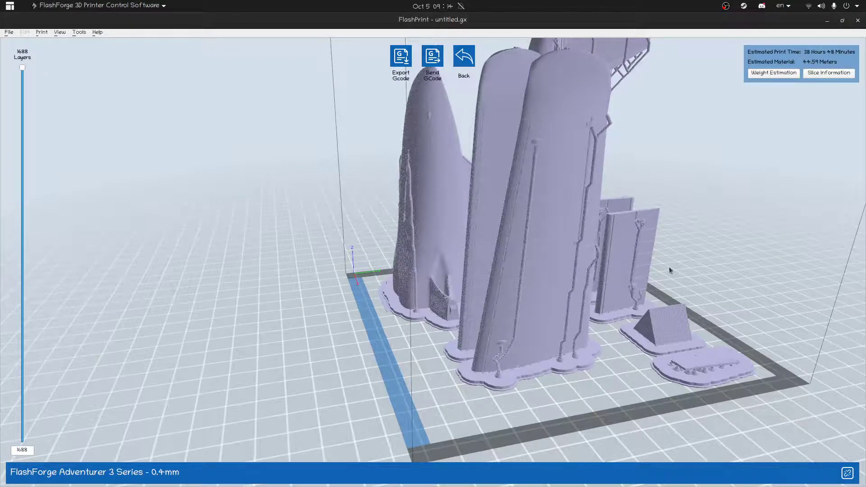
# Inspect the sliced preview from several sides, including the rafts and support bases under the parts
pyautogui.scroll(4, 633, 259)
pyautogui.scroll(-6, 633, 259)
pyautogui.moveTo(387, 326); pyautogui.dragTo(491, 319)
pyautogui.scroll(6, 491, 321)
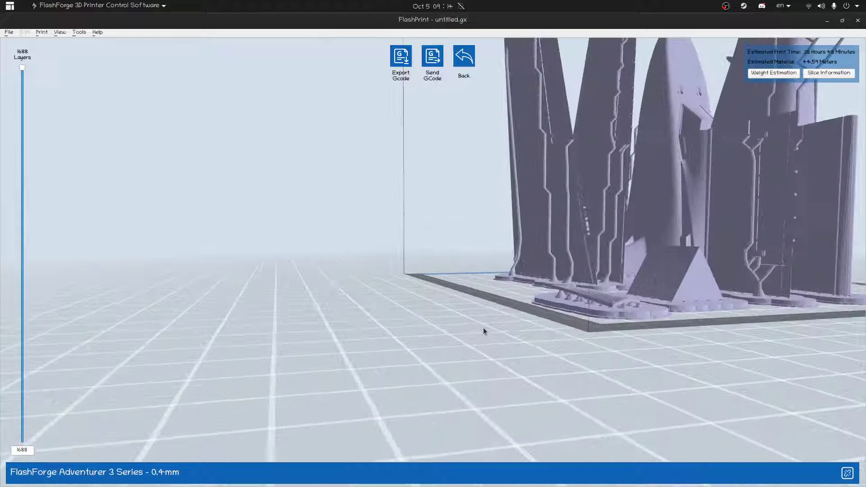
pyautogui.moveTo(462, 339); pyautogui.dragTo(514, 329)
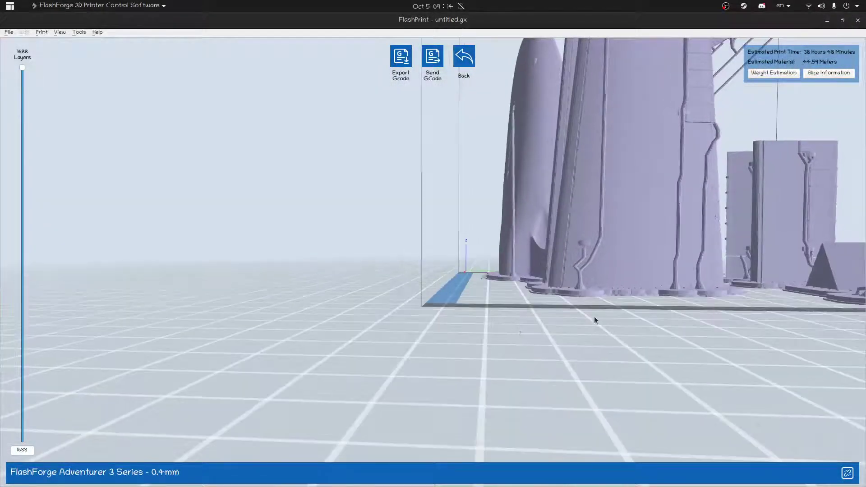
pyautogui.scroll(8, 594, 315)
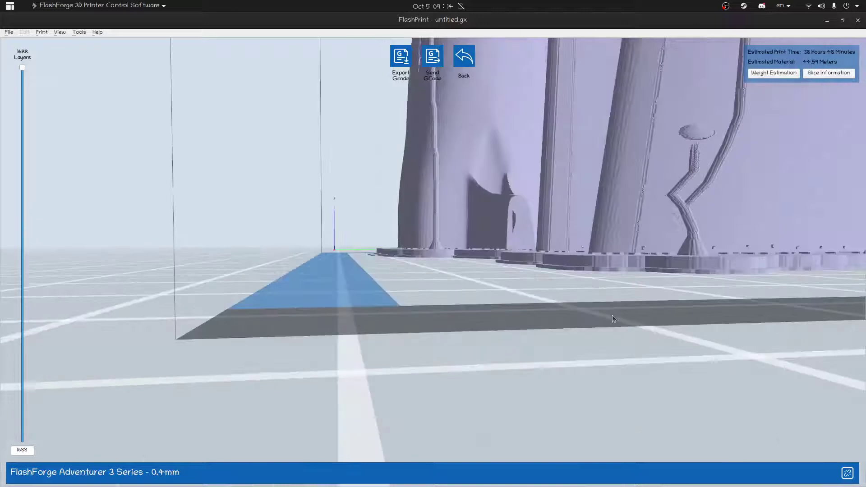
pyautogui.moveTo(612, 316); pyautogui.dragTo(699, 325)
pyautogui.scroll(-5, 610, 307)
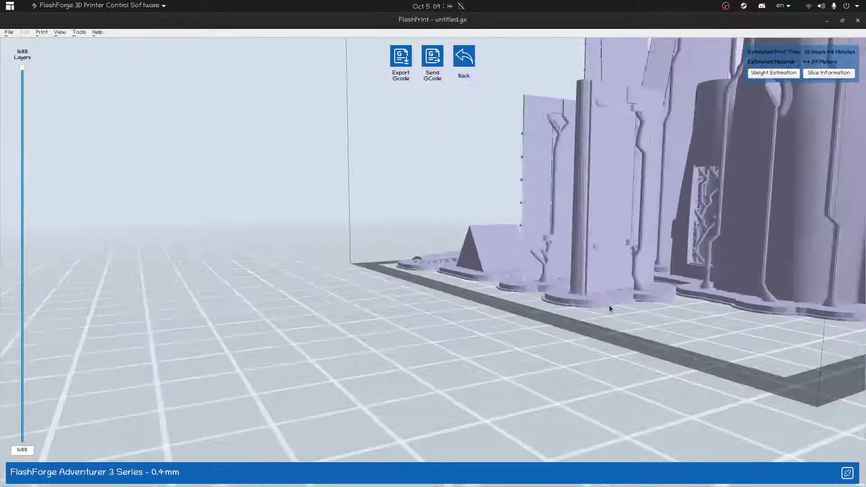
pyautogui.moveTo(472, 314); pyautogui.dragTo(603, 343)
pyautogui.scroll(-5, 497, 335)
# Export the G-code to the NK-15 folder as NK_15_JET_withDraft
pyautogui.click(427, 60)
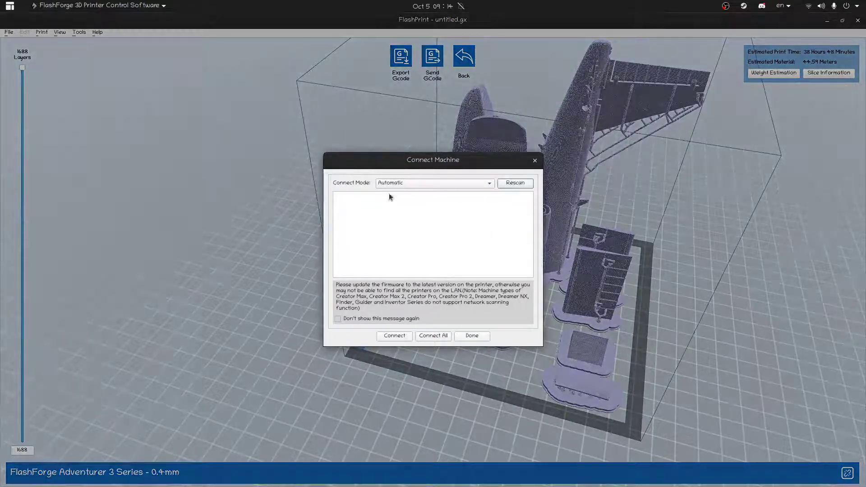
pyautogui.click(535, 160)
pyautogui.click(401, 59)
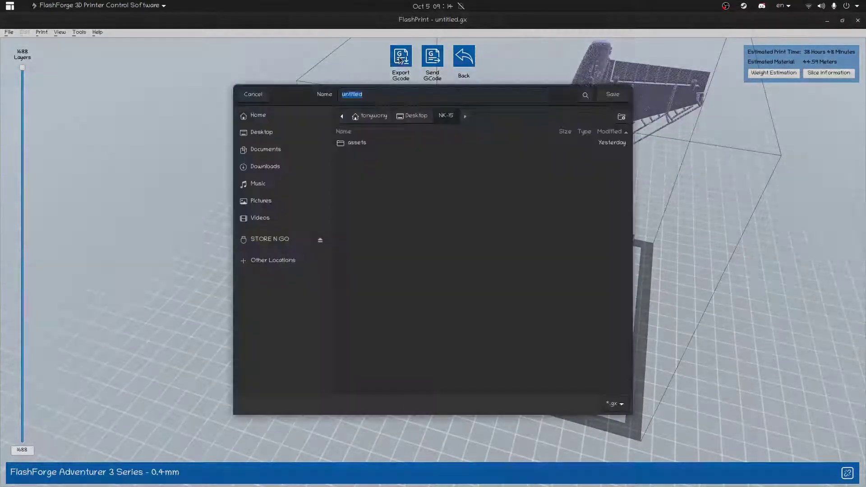
pyautogui.press('BackSpace')
pyautogui.write('NK_15_JET_withDr')
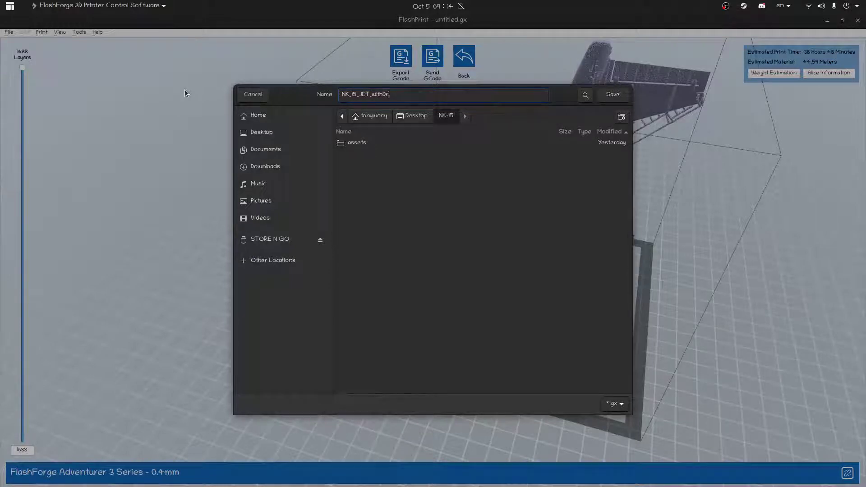
pyautogui.press('Return')
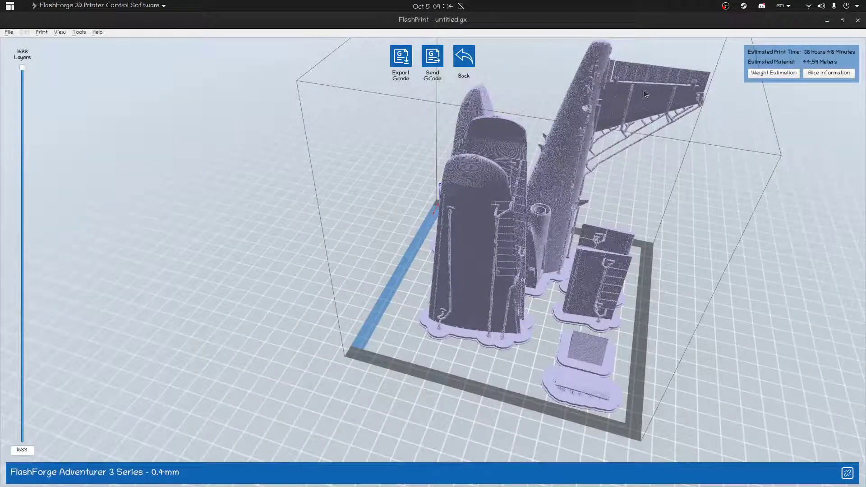
# Check the NK-15 folder for the exported G-code file without exporting again
pyautogui.click(7, 34)
pyautogui.click(410, 53)
pyautogui.click(401, 57)
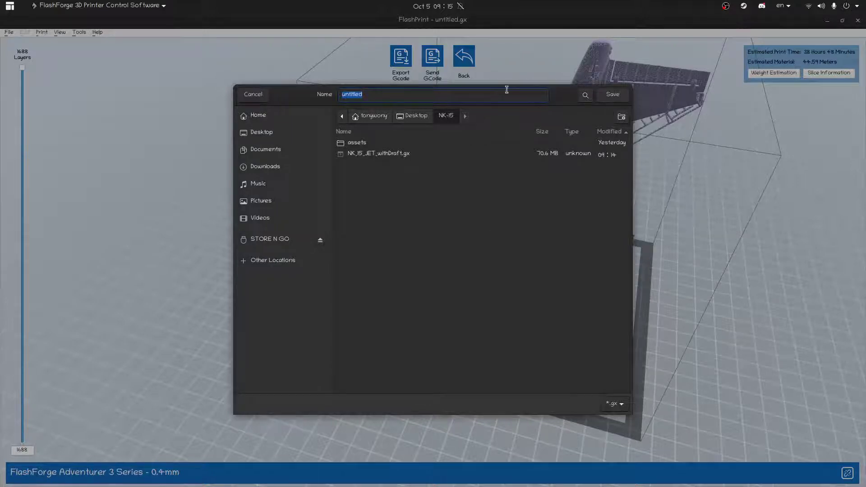
pyautogui.click(259, 91)
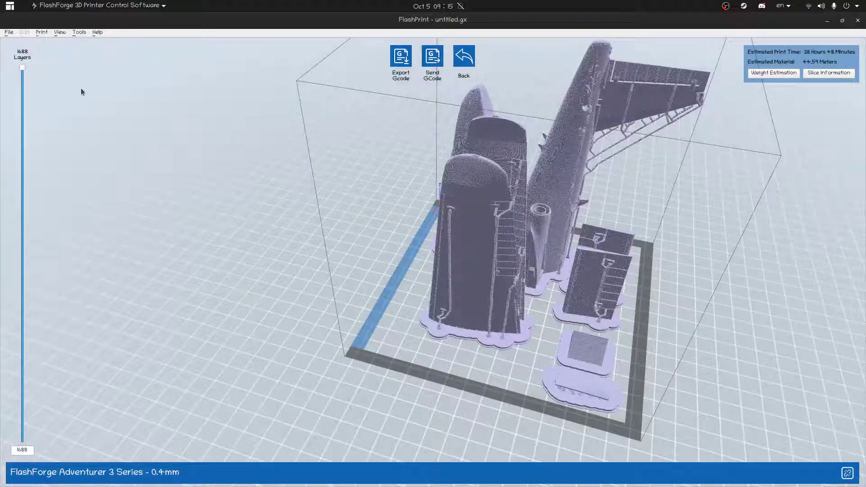
# Preview the print down to layer 1365 to examine the cut engine section, and show all layers again
pyautogui.moveTo(23, 67); pyautogui.dragTo(83, 143)
pyautogui.moveTo(84, 208); pyautogui.dragTo(4, 139)
pyautogui.moveTo(137, 165); pyautogui.dragTo(461, 336)
pyautogui.scroll(5, 458, 299)
pyautogui.moveTo(458, 301); pyautogui.dragTo(476, 286)
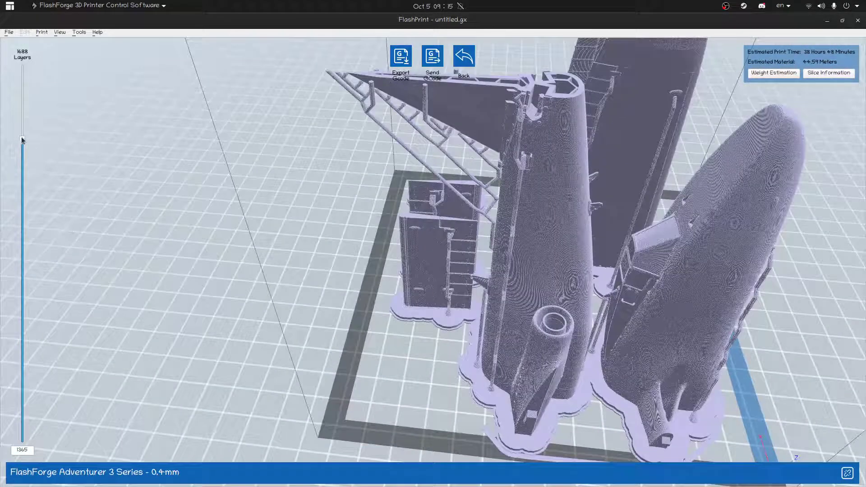
pyautogui.moveTo(22, 140); pyautogui.dragTo(23, 67)
pyautogui.scroll(-5, 369, 242)
pyautogui.moveTo(369, 241); pyautogui.dragTo(324, 246)
# Check the estimated print weight and return from the slice preview to the editable models
pyautogui.click(775, 76)
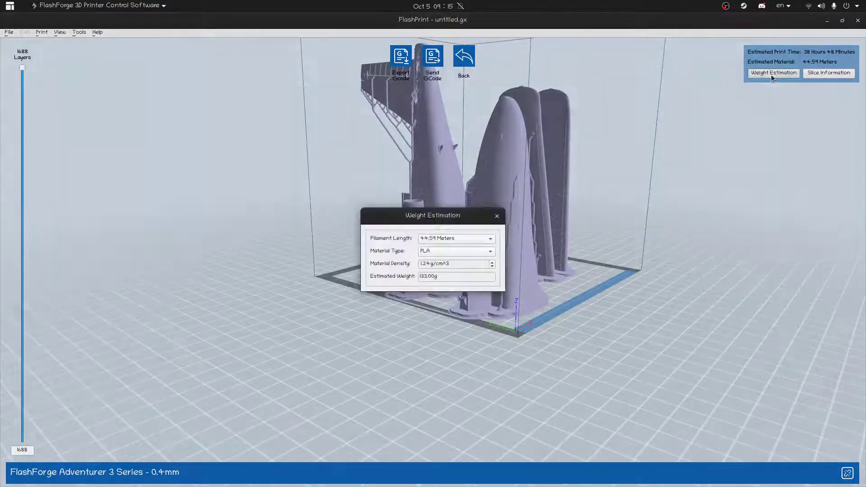
pyautogui.click(496, 217)
pyautogui.click(464, 57)
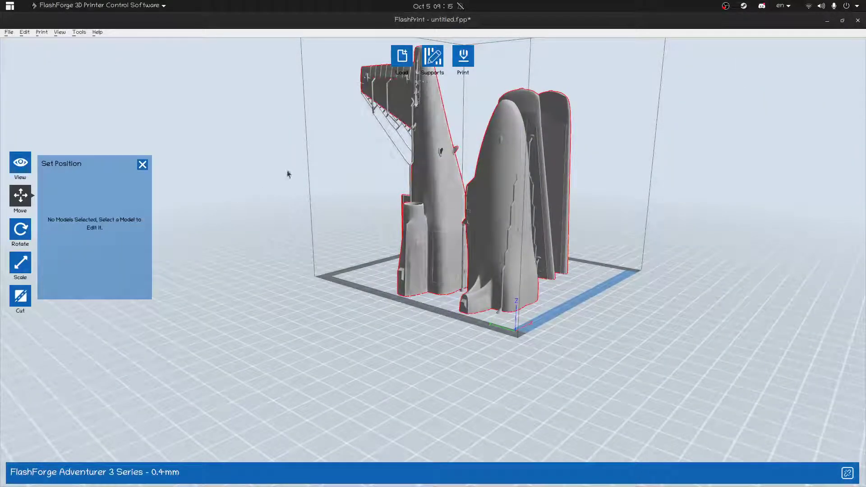
pyautogui.moveTo(437, 359); pyautogui.dragTo(423, 362)
# Configure a new print job with Hyper resolution, supports enabled and the raft disabled
pyautogui.click(463, 55)
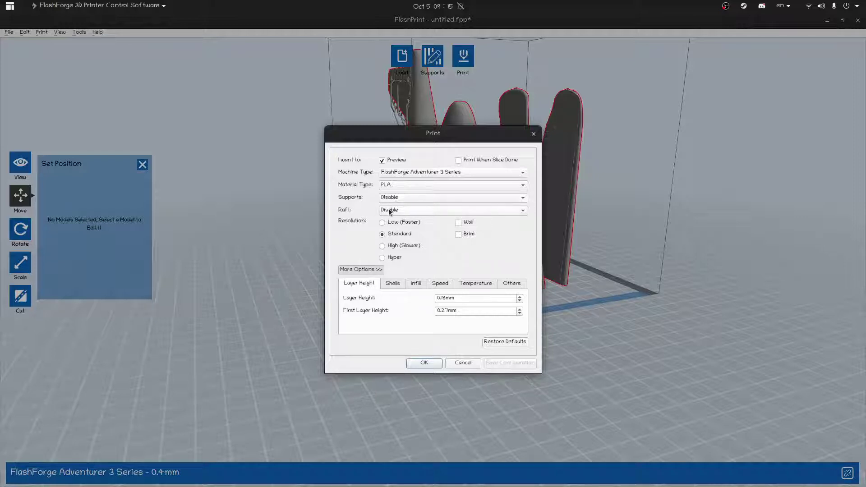
pyautogui.click(382, 258)
pyautogui.click(391, 211)
pyautogui.click(367, 211)
pyautogui.click(383, 199)
pyautogui.click(386, 189)
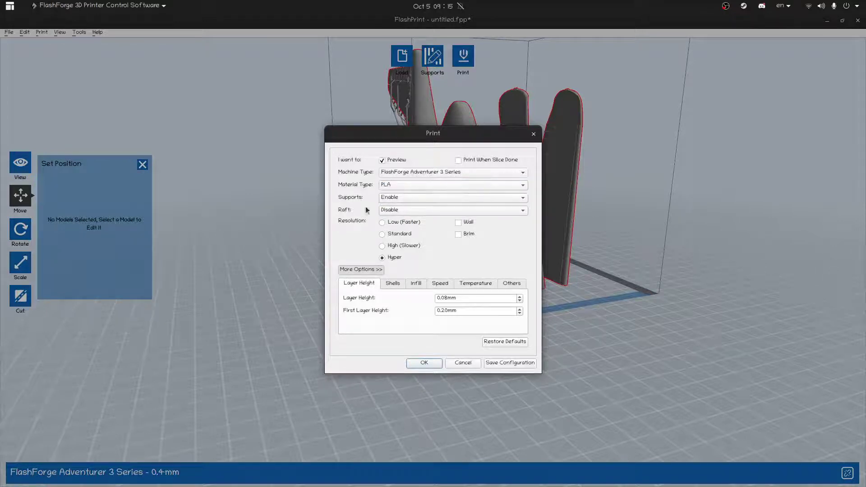
# Review the shell, infill and layer height options and slice the parts with a brim added
pyautogui.click(393, 283)
pyautogui.click(420, 283)
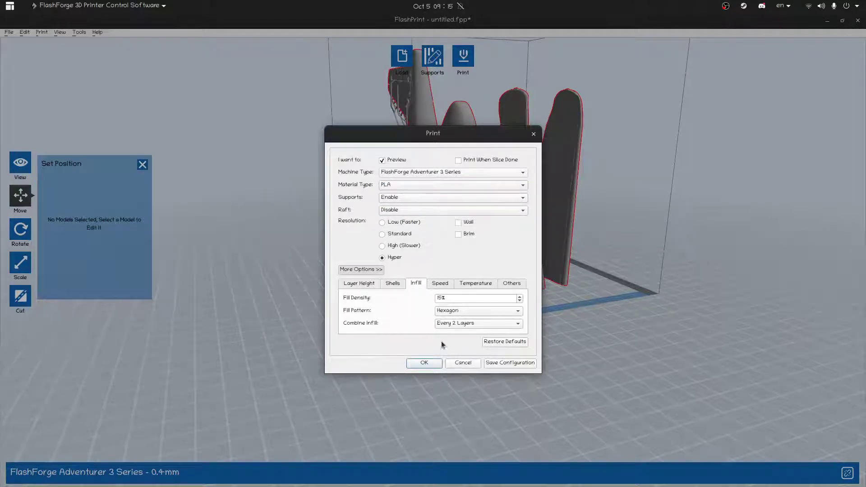
pyautogui.click(375, 286)
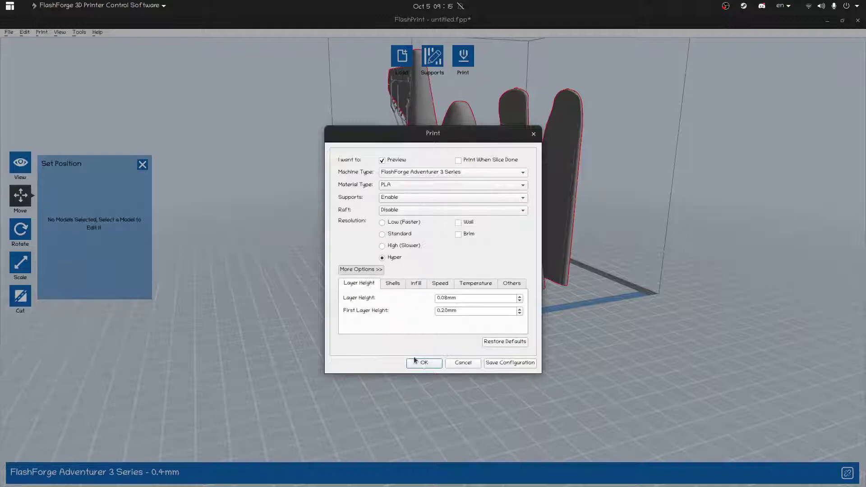
pyautogui.click(422, 361)
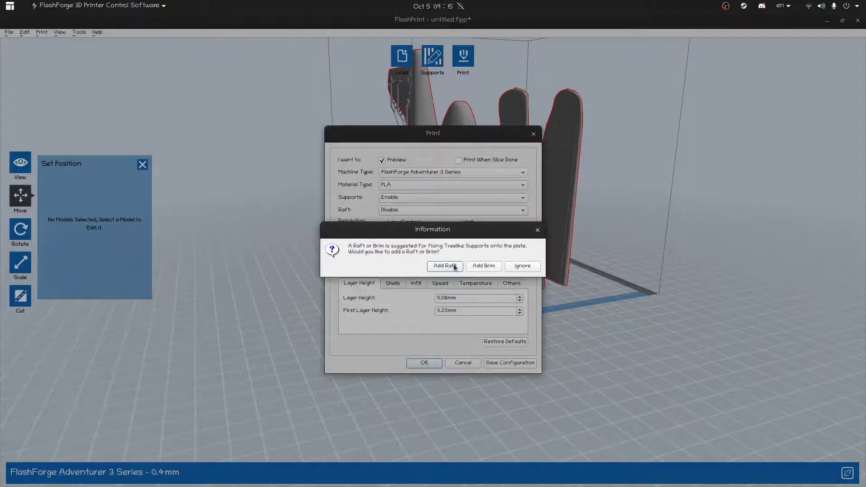
pyautogui.click(479, 268)
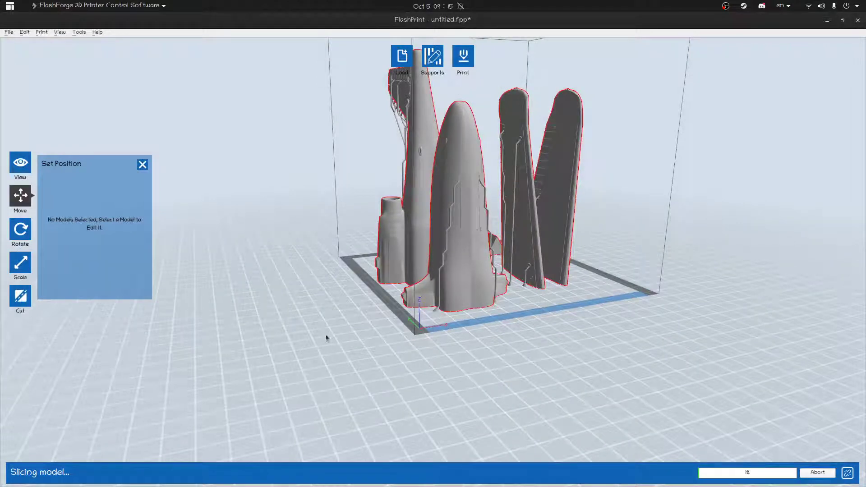
# Examine the supported parts from above and from the sides while slicing runs
pyautogui.moveTo(364, 332); pyautogui.dragTo(430, 341)
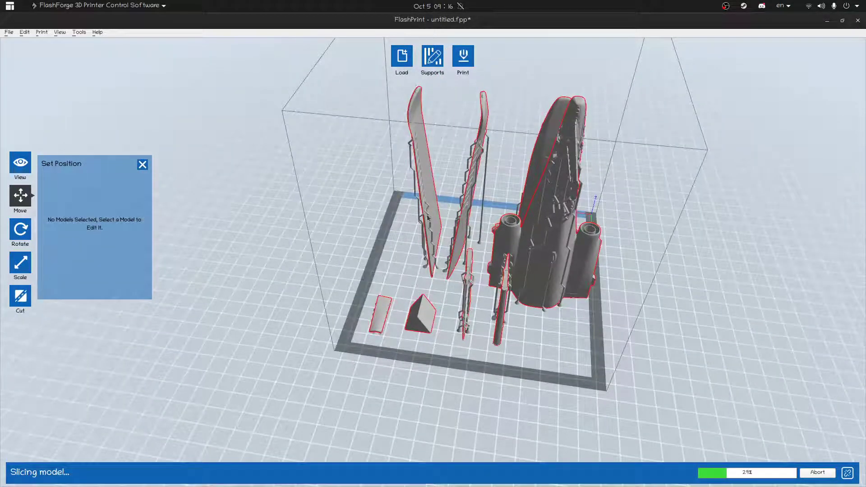
pyautogui.moveTo(437, 378); pyautogui.dragTo(435, 374)
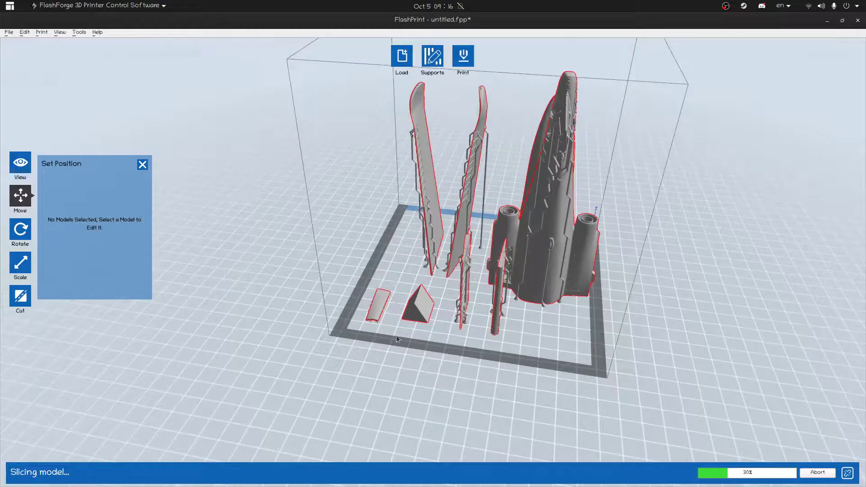
pyautogui.scroll(3, 392, 332)
pyautogui.scroll(3, 387, 330)
pyautogui.moveTo(384, 326); pyautogui.dragTo(569, 153)
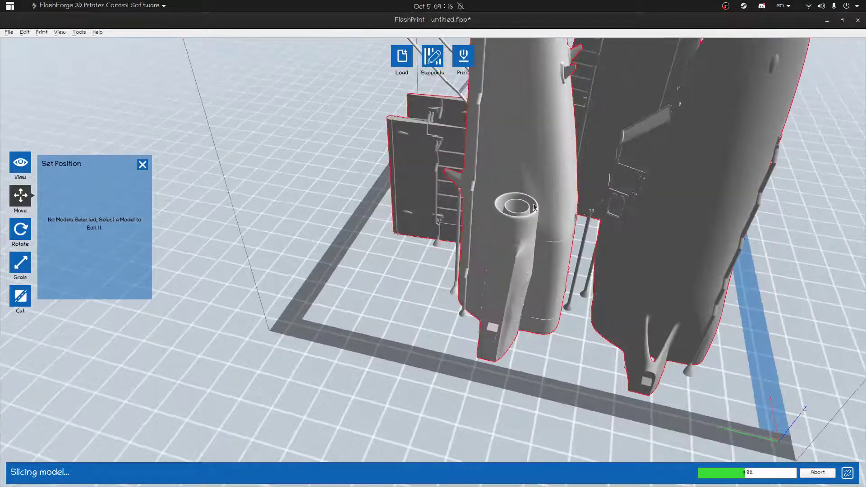
pyautogui.scroll(3, 534, 207)
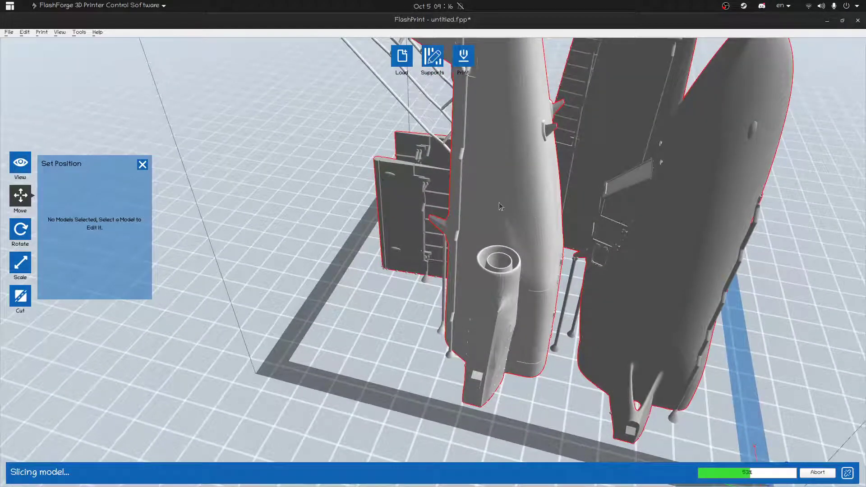
pyautogui.moveTo(531, 232); pyautogui.dragTo(380, 284)
pyautogui.scroll(5, 379, 285)
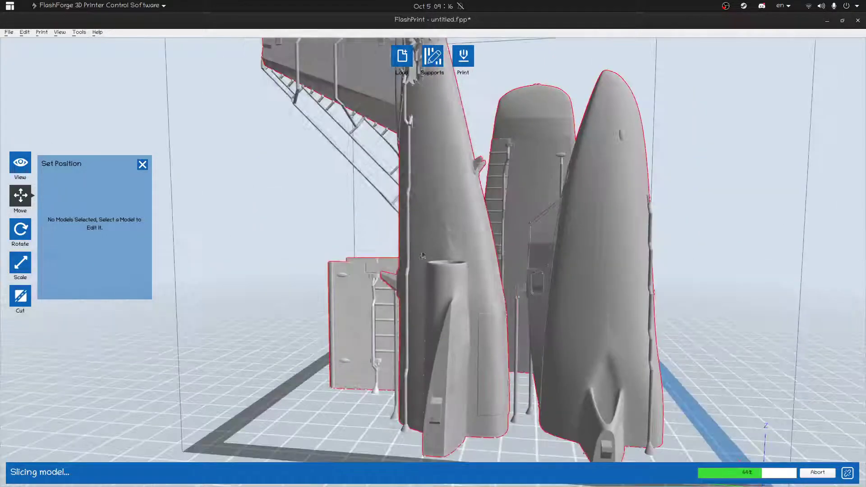
pyautogui.scroll(2, 477, 170)
pyautogui.moveTo(282, 255); pyautogui.dragTo(609, 222)
pyautogui.scroll(3, 315, 249)
# Inspect the brim and support bases in the new slice preview and lower the visible layers to 951
pyautogui.scroll(-1, 526, 207)
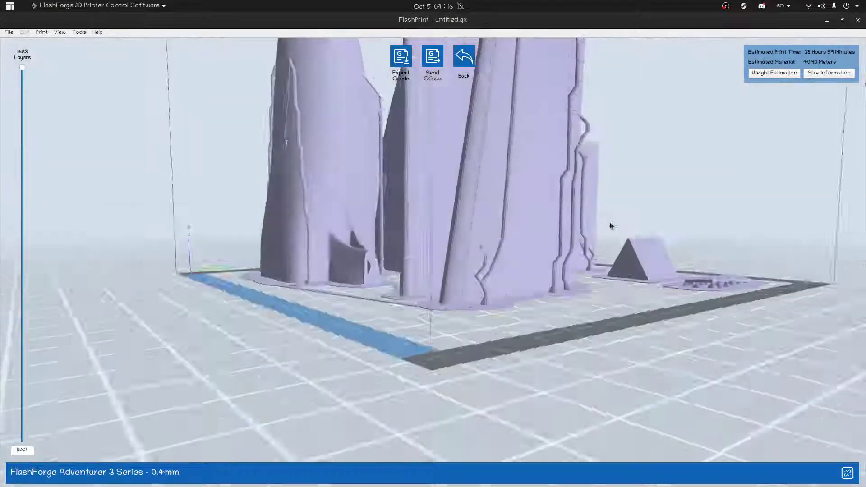
pyautogui.scroll(6, 469, 276)
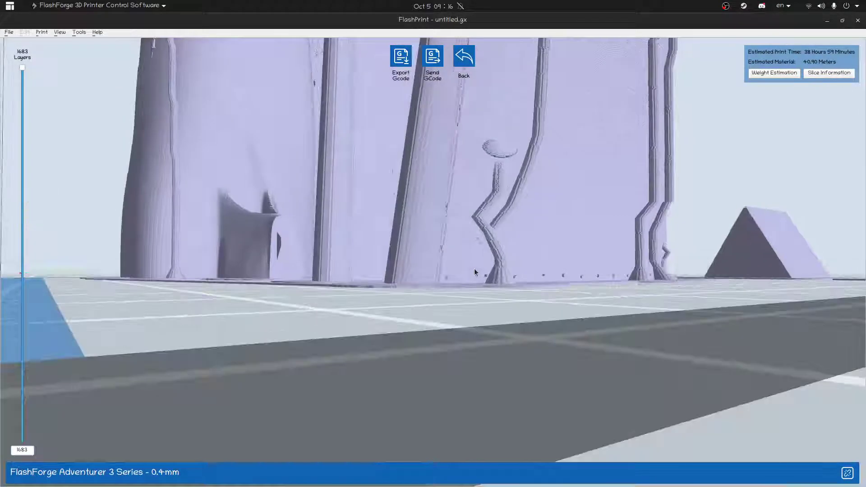
pyautogui.moveTo(475, 269); pyautogui.dragTo(414, 260)
pyautogui.moveTo(19, 66); pyautogui.dragTo(34, 157)
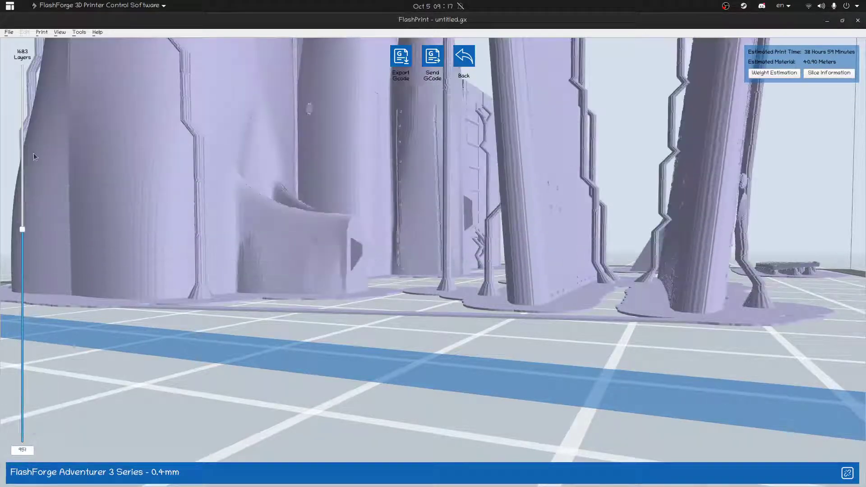
# Leave the brim preview and slice the parts again with supports enabled and neither a raft nor a brim
pyautogui.moveTo(88, 61); pyautogui.dragTo(621, 310)
pyautogui.moveTo(693, 245); pyautogui.dragTo(689, 223)
pyautogui.click(456, 65)
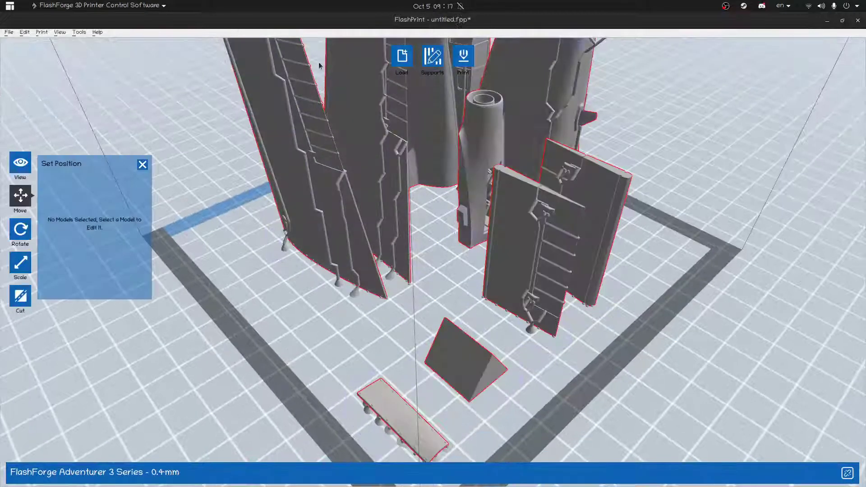
pyautogui.click(463, 55)
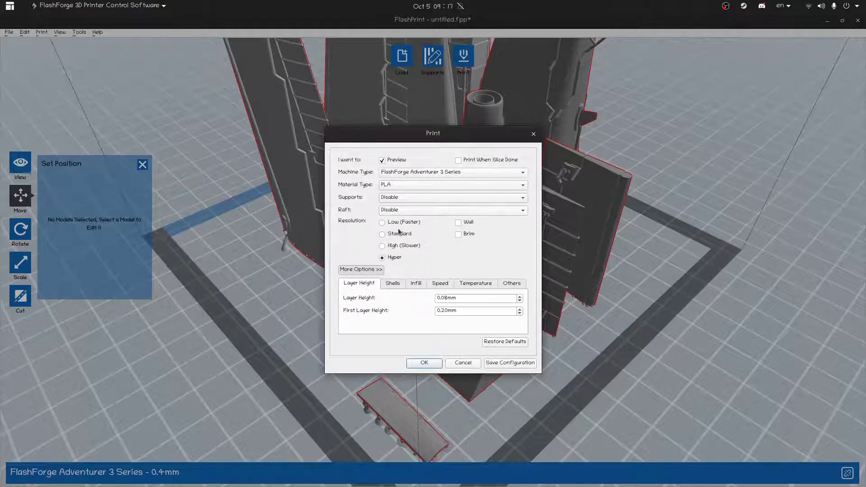
pyautogui.click(402, 199)
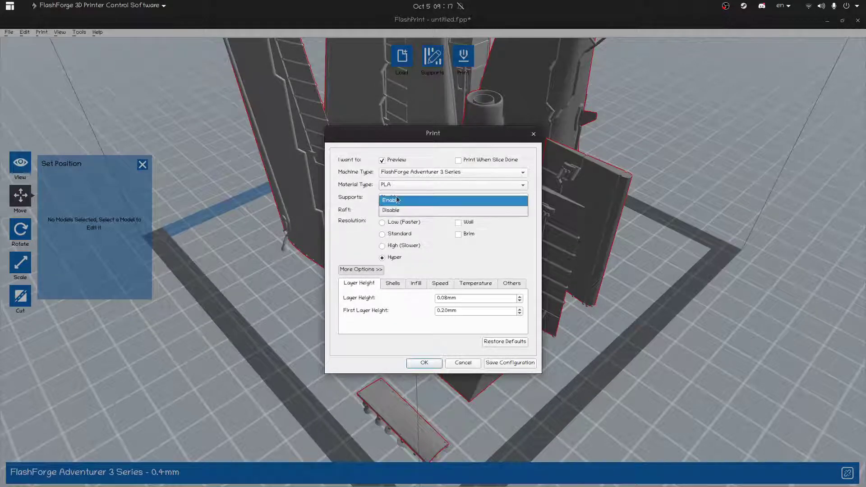
pyautogui.click(355, 227)
pyautogui.click(391, 199)
pyautogui.click(391, 198)
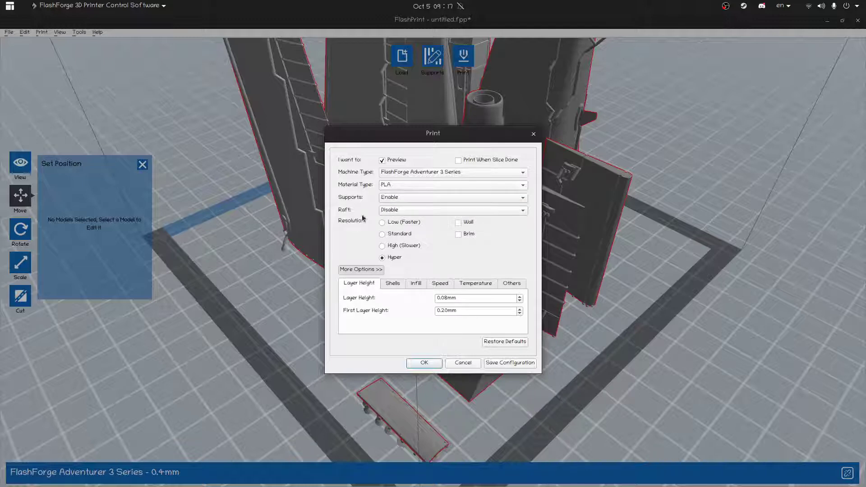
pyautogui.click(437, 364)
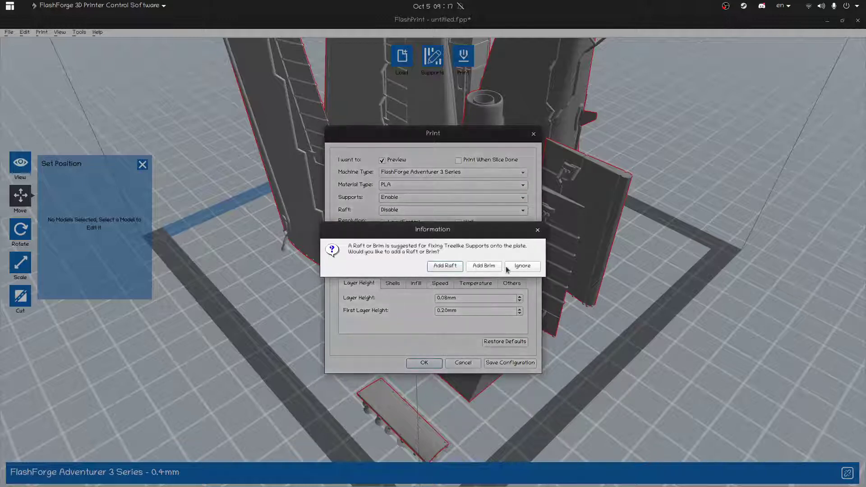
pyautogui.click(517, 269)
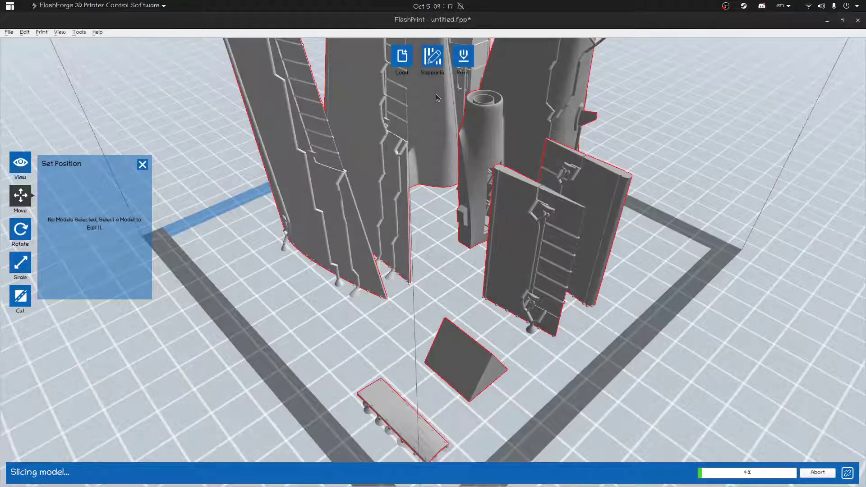
# Examine the parts and their support contact points from beneath the build plate while slicing runs
pyautogui.moveTo(436, 94); pyautogui.dragTo(471, 292, button='right')
pyautogui.scroll(5, 466, 294)
pyautogui.scroll(5, 330, 234)
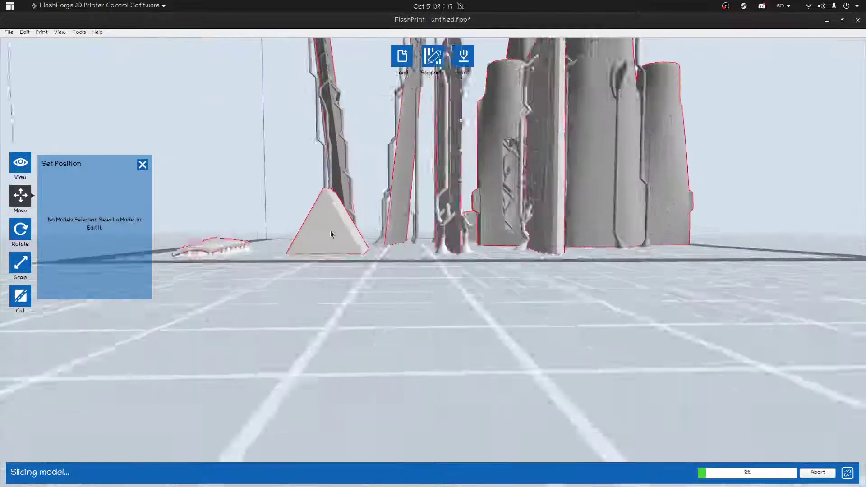
pyautogui.moveTo(343, 269); pyautogui.dragTo(365, 290, button='right')
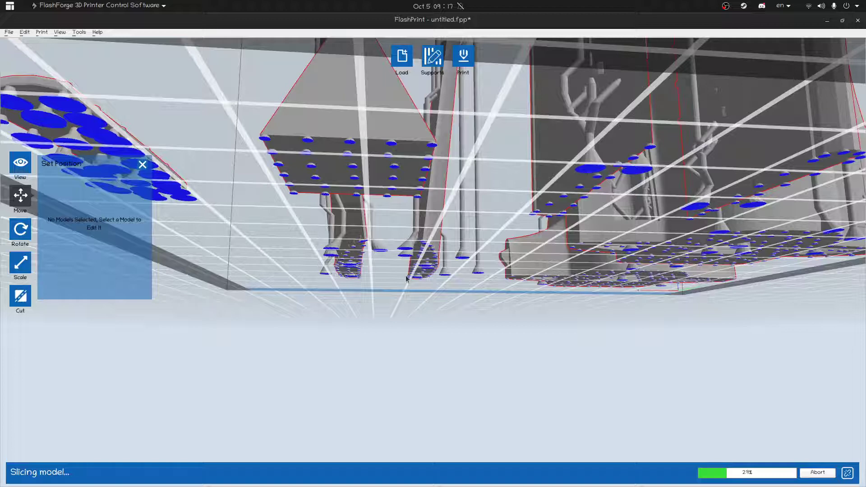
pyautogui.moveTo(406, 278); pyautogui.dragTo(539, 306, button='right')
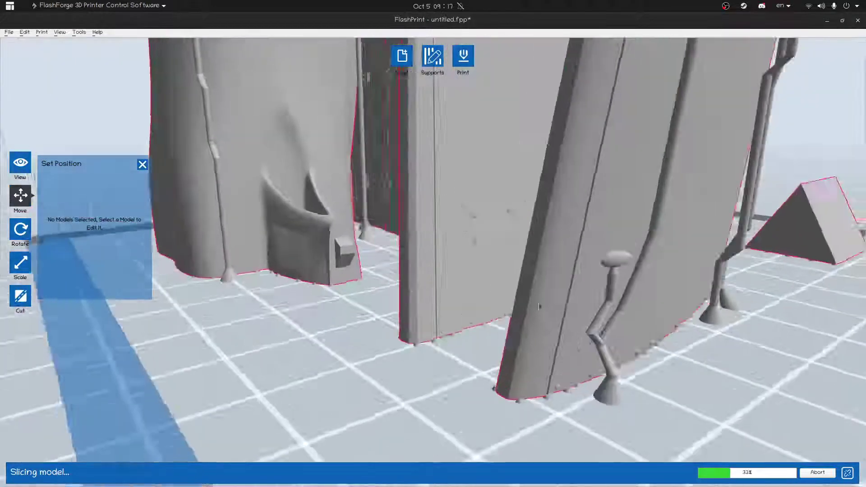
# Examine the fuselage sections and the small supports along their bases up close from several sides
pyautogui.scroll(5, 539, 306)
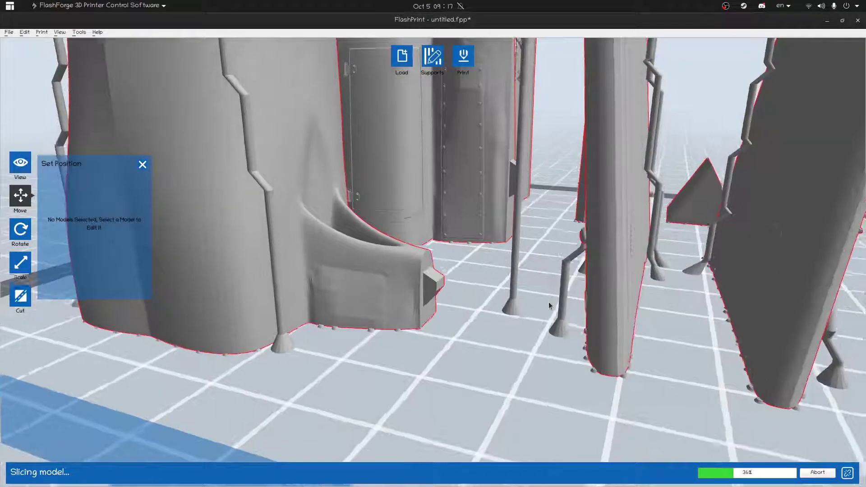
pyautogui.scroll(-3, 549, 305)
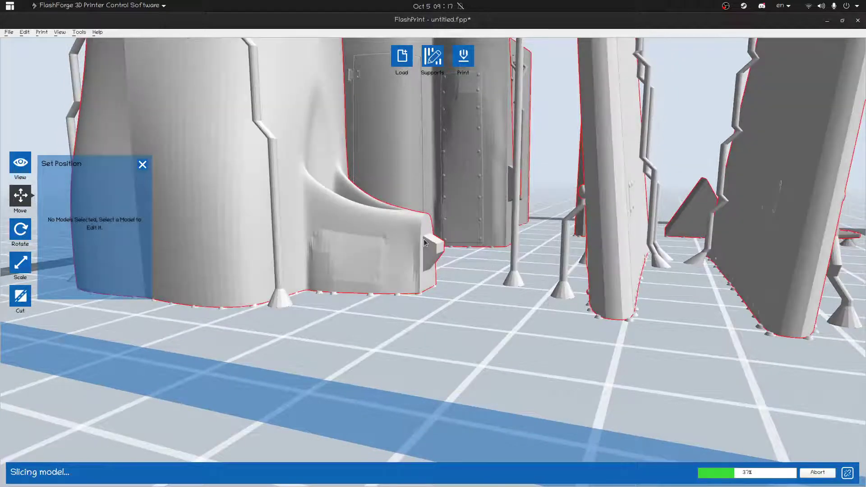
pyautogui.scroll(5, 430, 239)
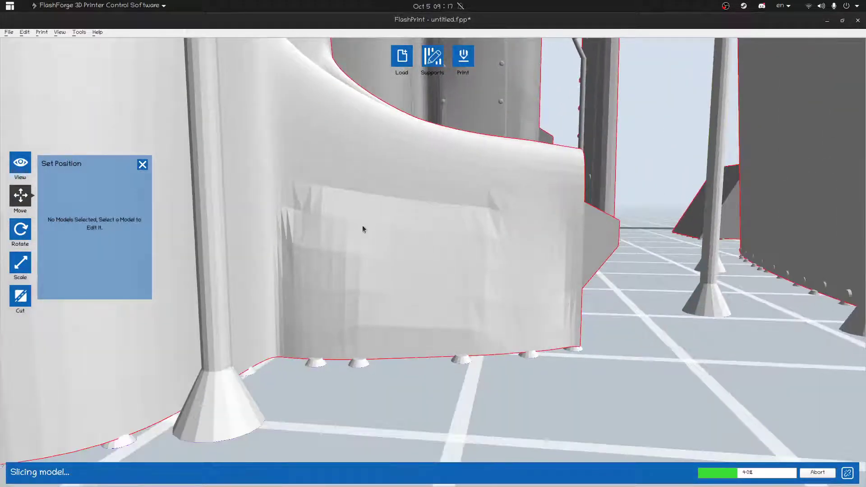
pyautogui.scroll(-4, 392, 242)
pyautogui.moveTo(328, 230); pyautogui.dragTo(414, 213, button='right')
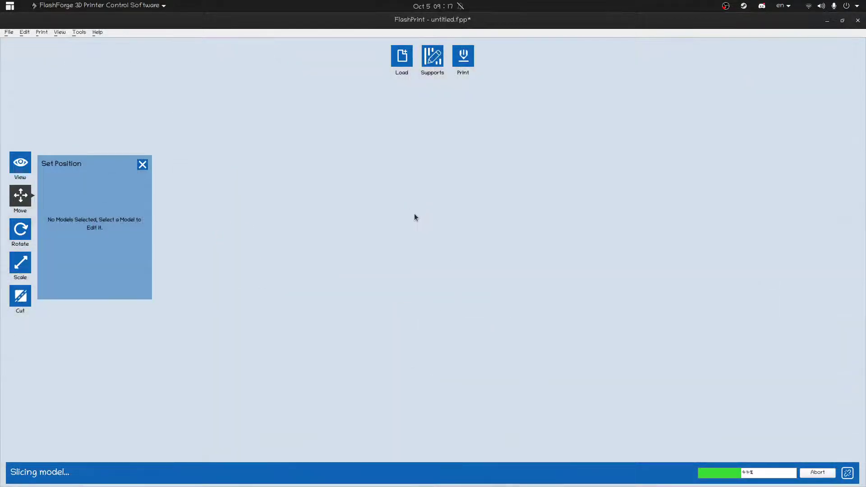
pyautogui.moveTo(418, 51); pyautogui.dragTo(431, 218, button='right')
pyautogui.scroll(5, 446, 189)
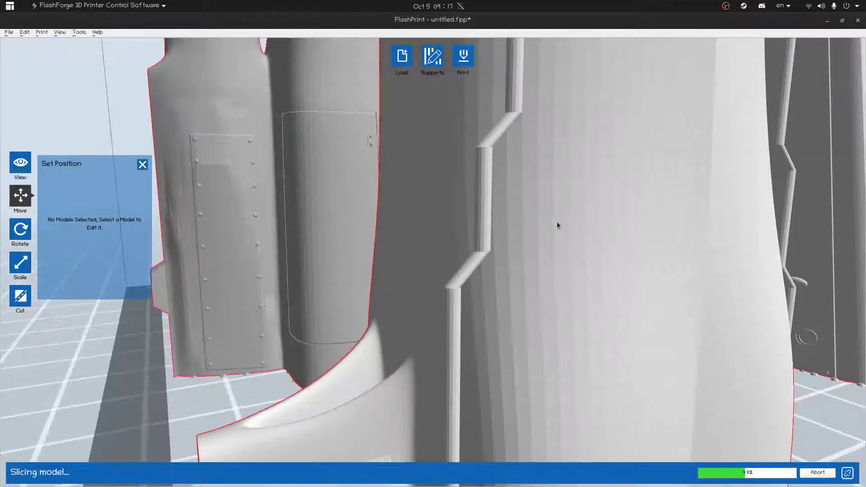
pyautogui.moveTo(556, 226); pyautogui.dragTo(394, 197, button='right')
pyautogui.scroll(-4, 395, 195)
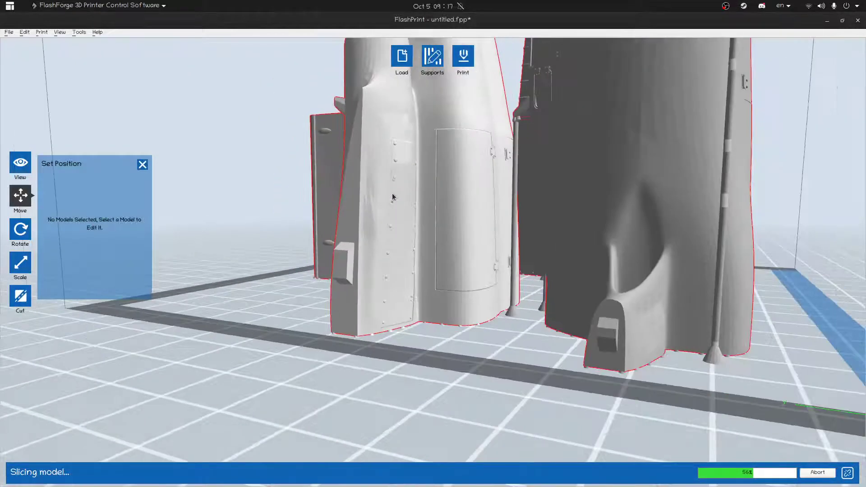
pyautogui.moveTo(385, 197)
pyautogui.mouseDown(button='right')
pyautogui.moveTo(415, 221)
pyautogui.moveTo(408, 227)
pyautogui.moveTo(396, 193)
pyautogui.mouseUp(button='right')
pyautogui.scroll(6, 408, 248)
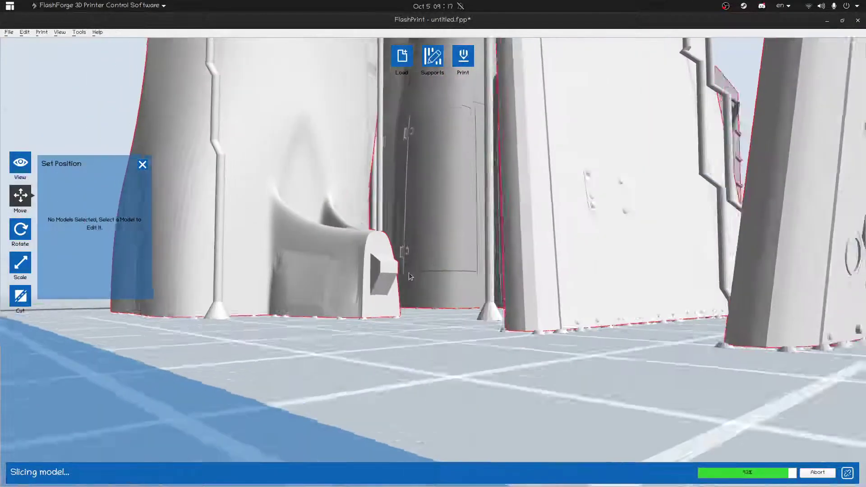
# Inspect the slice preview without raft or brim, both close to the fuselage surface and across the whole build plate
pyautogui.moveTo(408, 272)
pyautogui.mouseDown(button='right')
pyautogui.moveTo(402, 272)
pyautogui.moveTo(422, 272)
pyautogui.mouseUp(button='right')
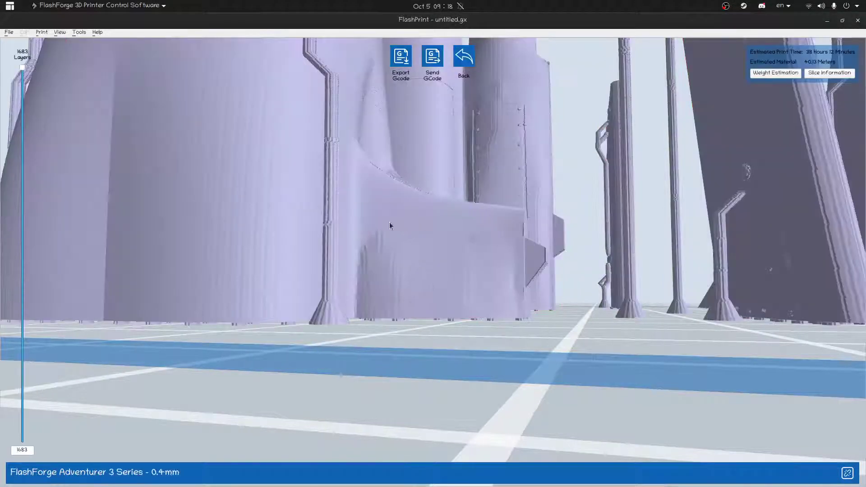
pyautogui.scroll(5, 427, 259)
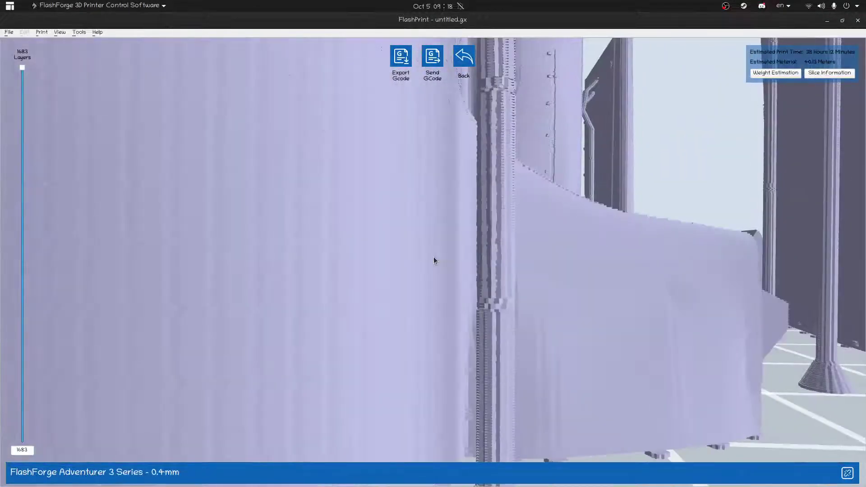
pyautogui.scroll(-8, 430, 255)
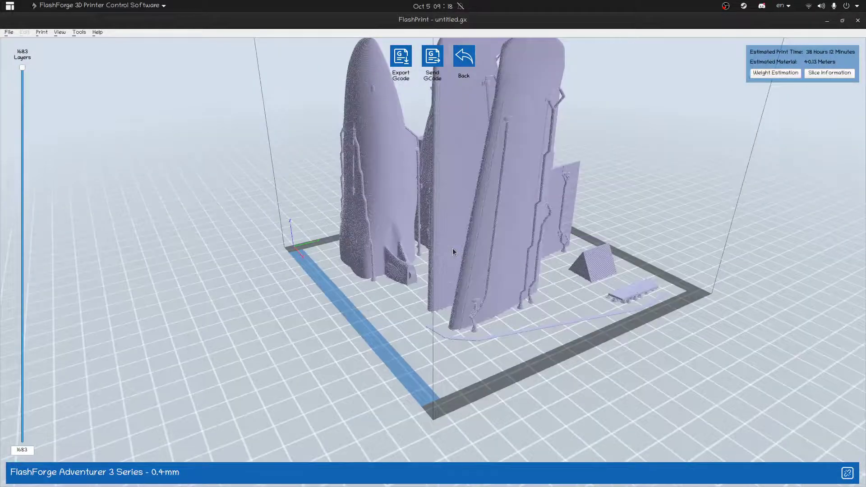
pyautogui.moveTo(452, 248); pyautogui.dragTo(506, 145)
pyautogui.moveTo(478, 170); pyautogui.dragTo(480, 181)
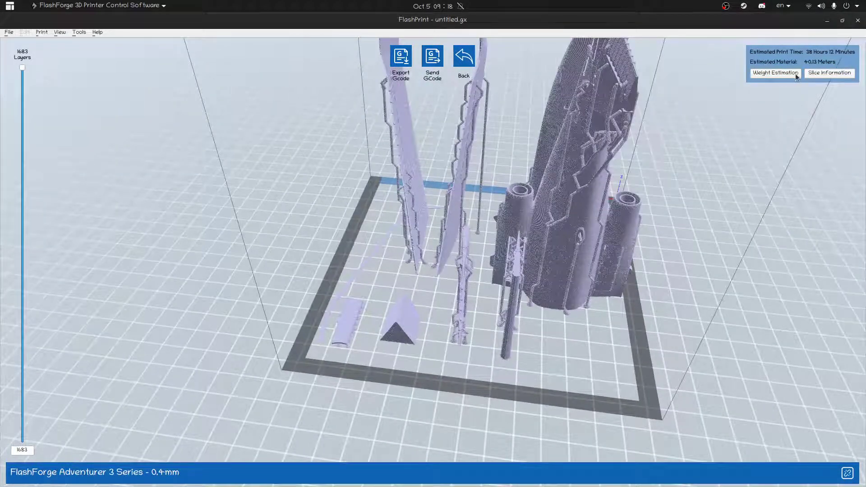
# Export the G-code to the NK-15 folder as NK_15_JET_withoutDraft.gx
pyautogui.click(400, 62)
pyautogui.click(406, 154)
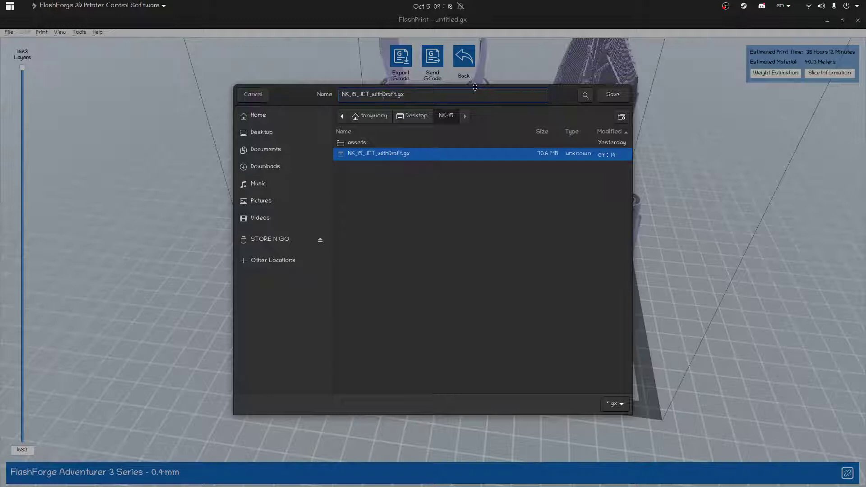
pyautogui.write('out')
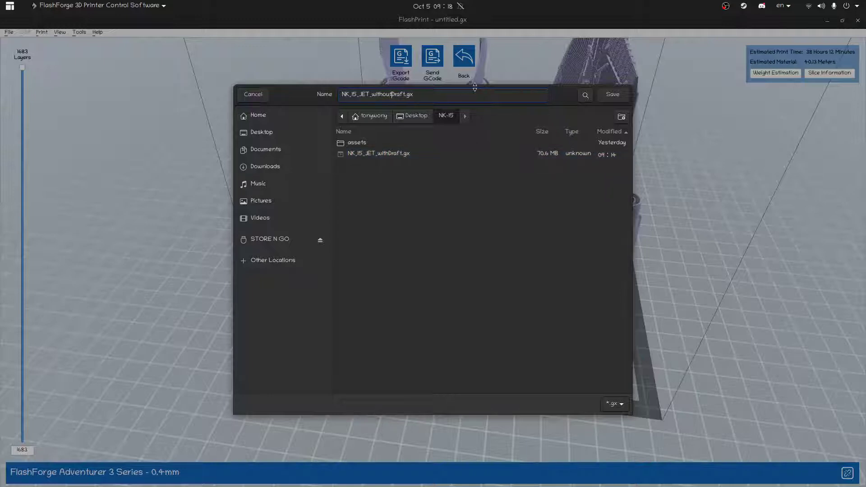
pyautogui.press('Return')
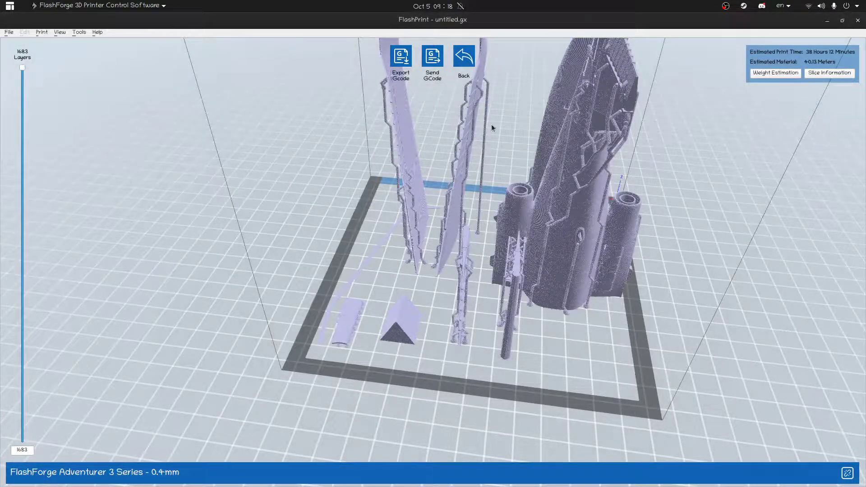
# Switch to the Files app and browse the Desktop folder for the exported print files
pyautogui.press('super')
pyautogui.click(18, 475)
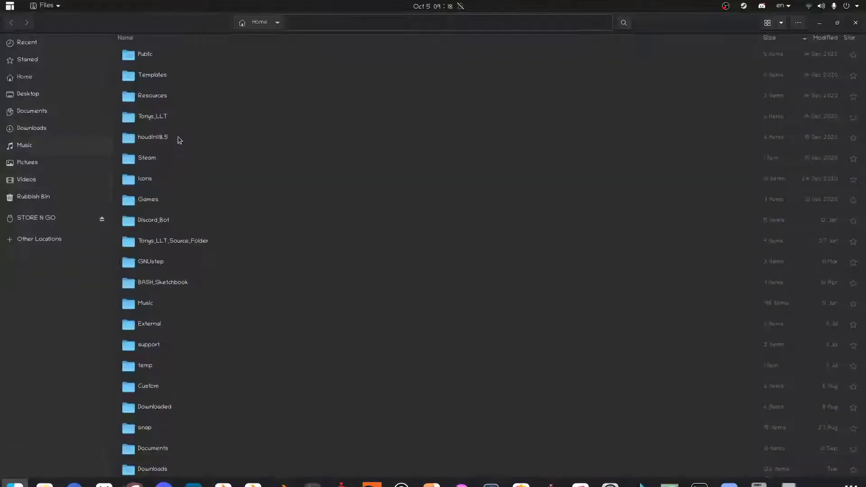
pyautogui.click(29, 95)
pyautogui.scroll(-8, 152, 307)
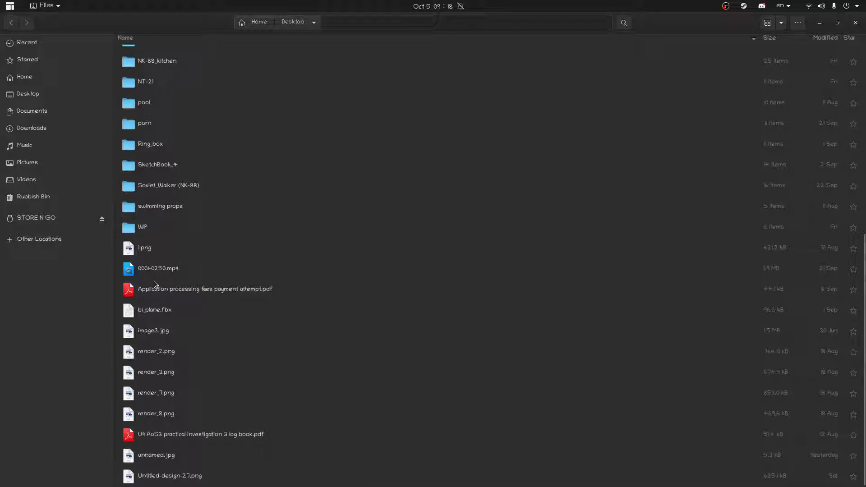
pyautogui.scroll(5, 178, 360)
pyautogui.scroll(-5, 178, 359)
# Return to FlashPrint and reopen the G-code export dialog to check the save location
pyautogui.press('super')
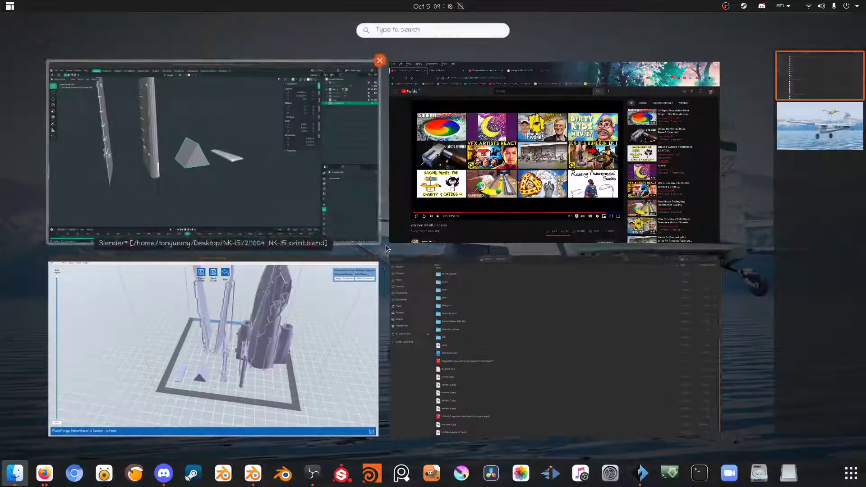
pyautogui.click(444, 278)
pyautogui.press('super')
pyautogui.click(184, 269)
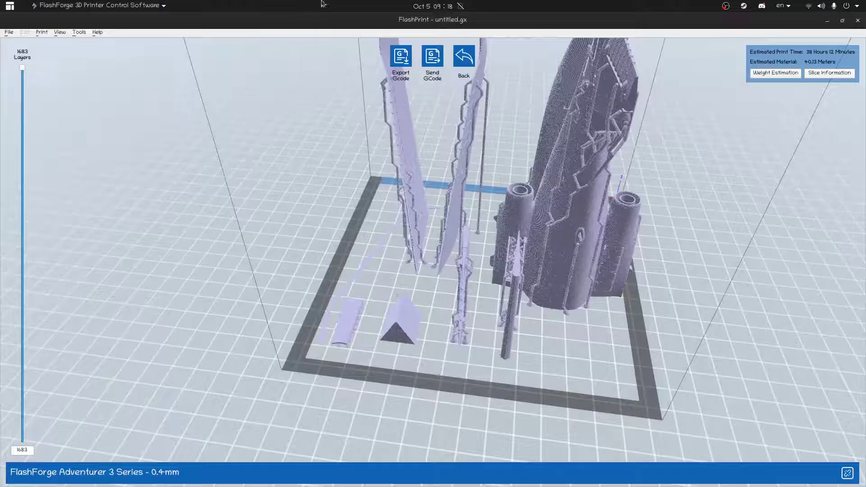
pyautogui.click(400, 57)
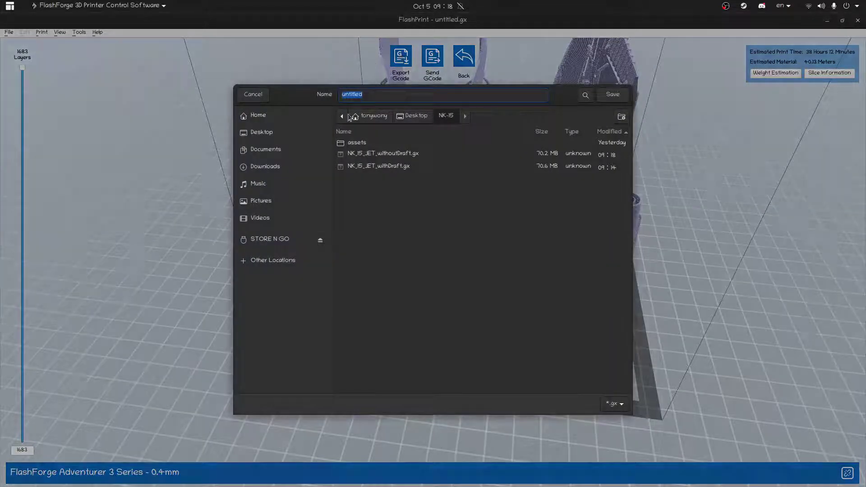
# Switch back to the Files app and open the NK-15 folder on the Desktop
pyautogui.press('super')
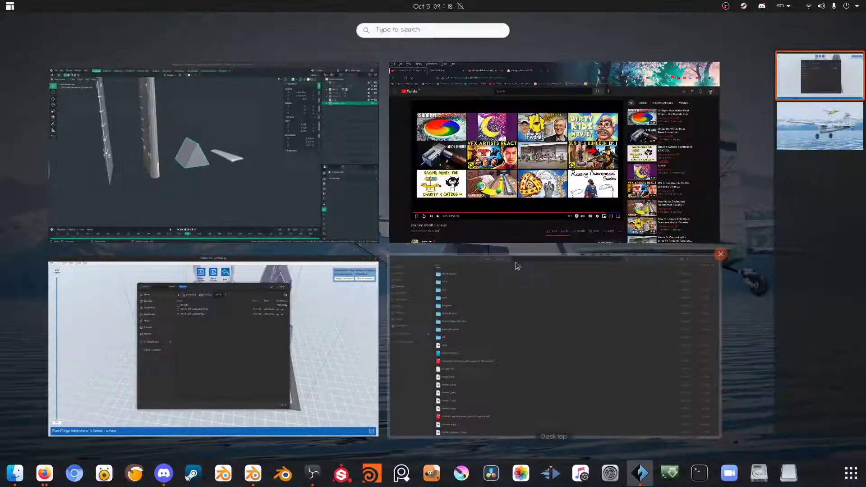
pyautogui.click(514, 268)
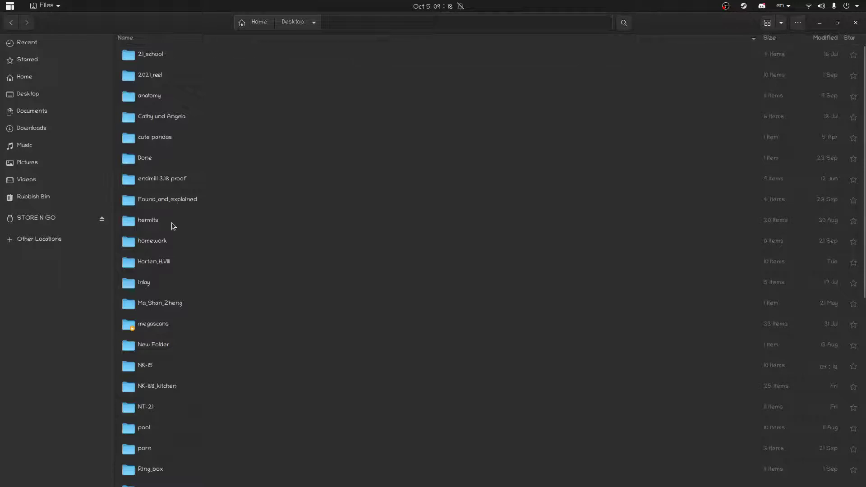
pyautogui.doubleClick(152, 366)
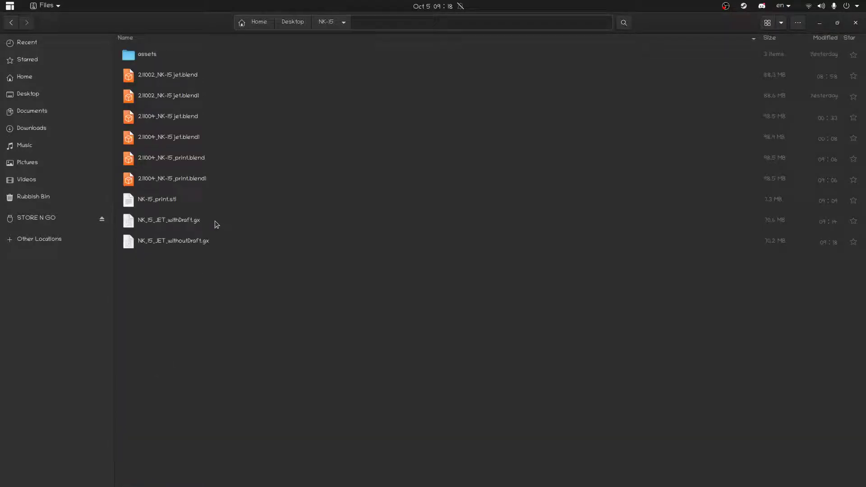
pyautogui.moveTo(257, 485)
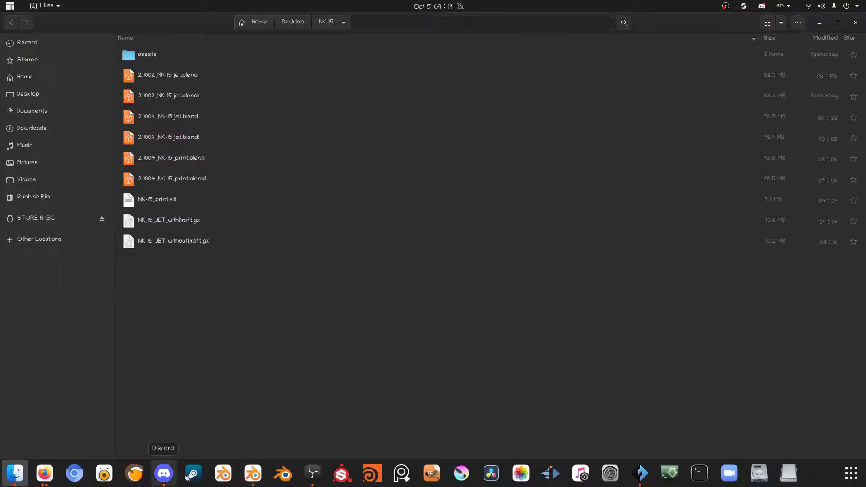